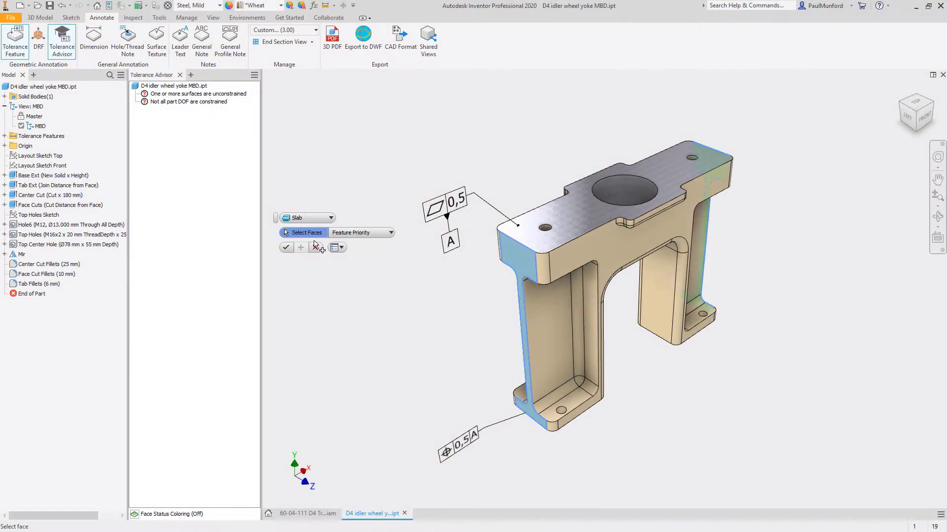
- Commit the yoke's tolerance annotation and retrieve model annotations onto the TOP view
{"action": "left_click", "coordinate": [402, 212]}
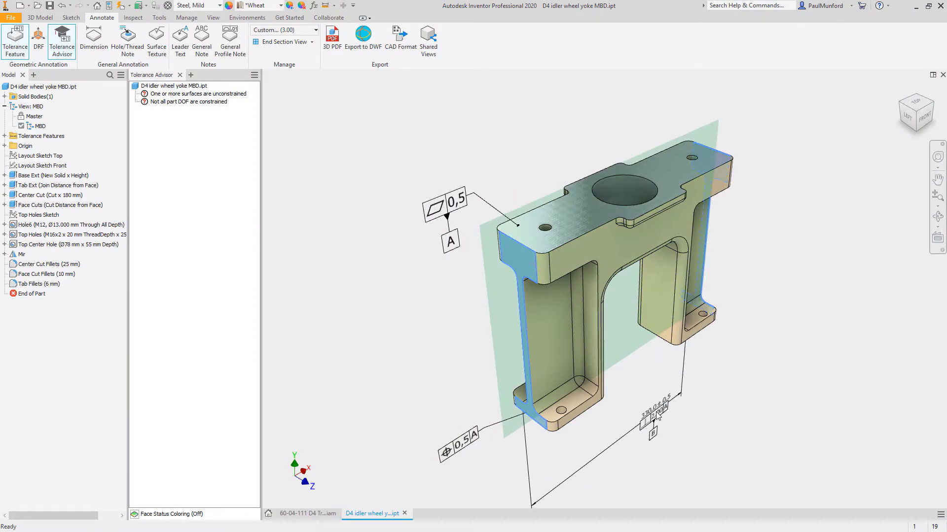
{"action": "right_click", "coordinate": [486, 203]}
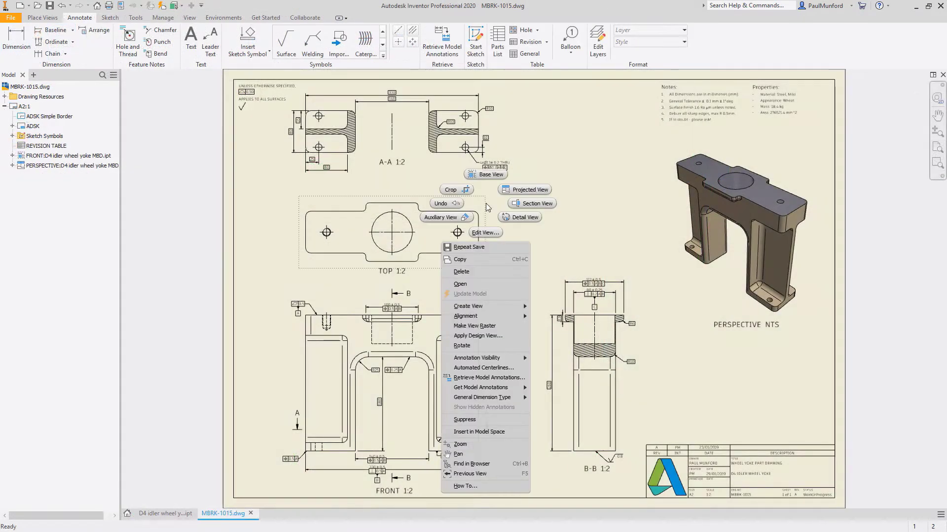
{"action": "left_click", "coordinate": [497, 378]}
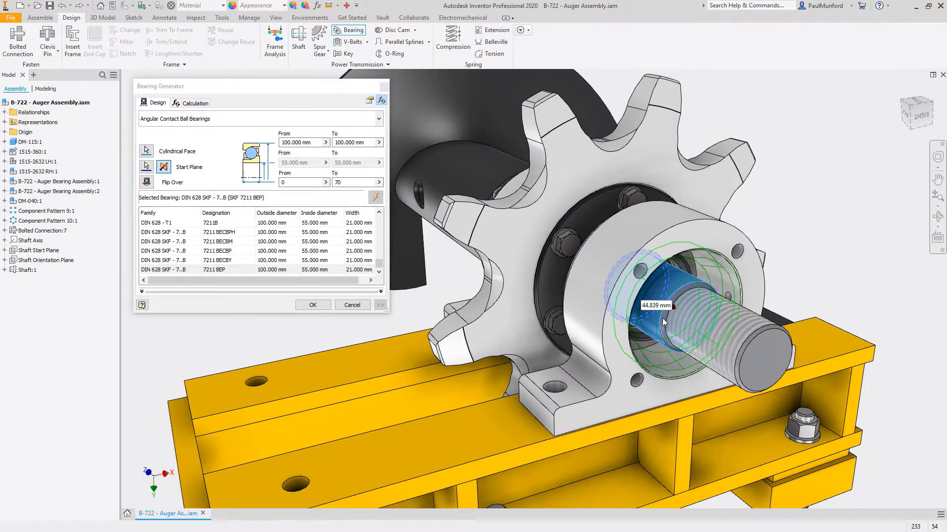
- Place the selected bearing on the auger shaft and orbit the valve model
{"action": "left_click", "coordinate": [326, 306]}
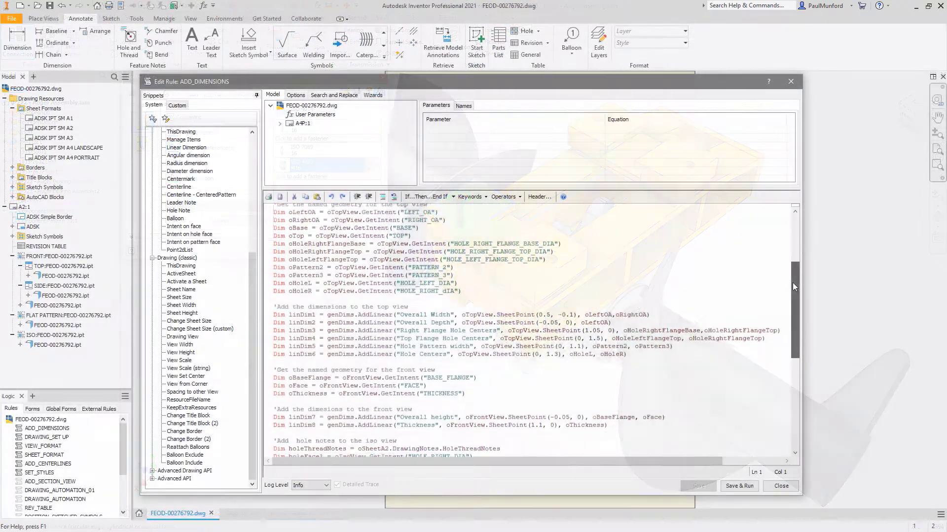
{"action": "left_click_drag", "start_coordinate": [793, 286], "coordinate": [792, 330]}
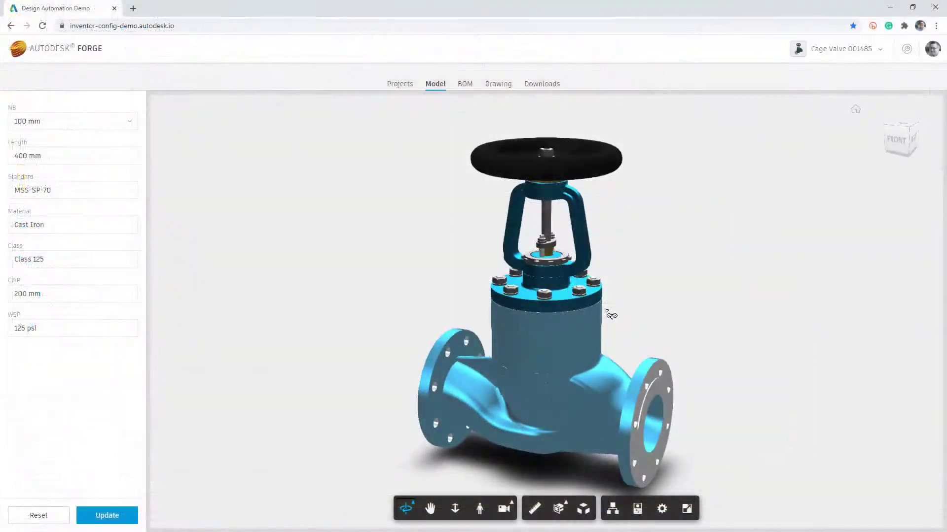
{"action": "left_click_drag", "start_coordinate": [611, 316], "coordinate": [640, 303]}
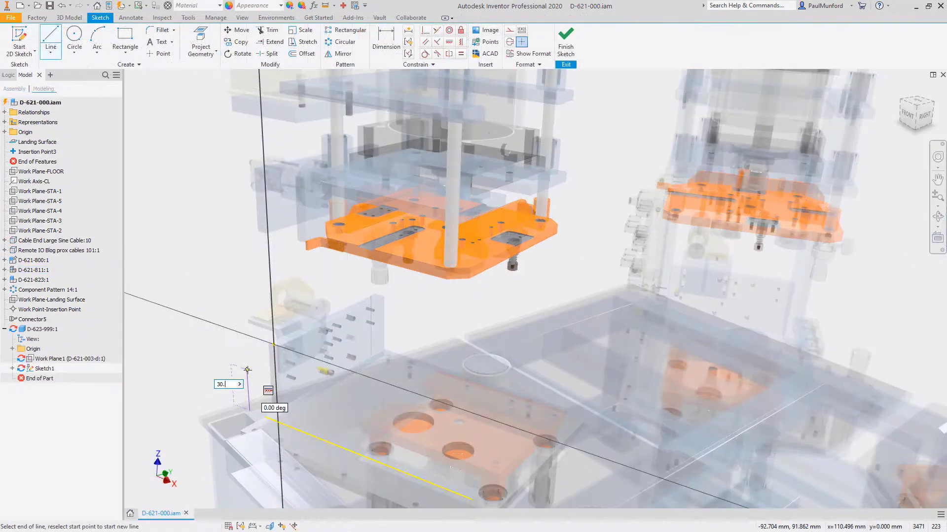
- Sketch the C profile with 20, 6.5, 10, 18.625 and 13 in lines
{"action": "left_click", "coordinate": [249, 409]}
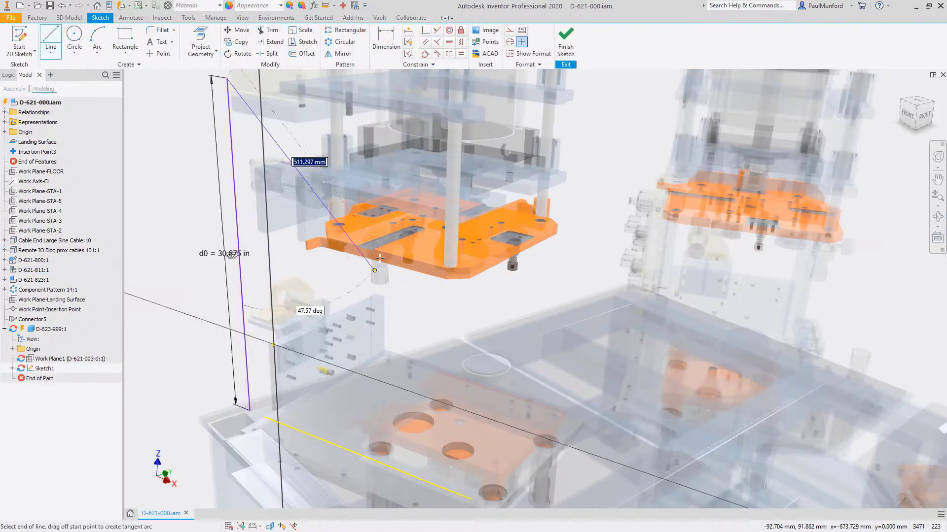
{"action": "left_click", "coordinate": [227, 78]}
{"action": "left_click", "coordinate": [430, 111]}
{"action": "left_click", "coordinate": [427, 201]}
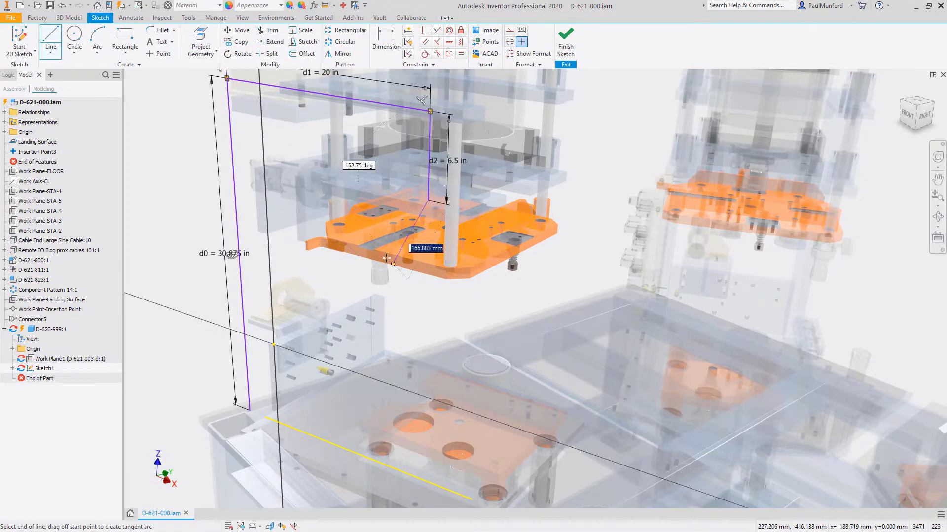
{"action": "left_click", "coordinate": [323, 178]}
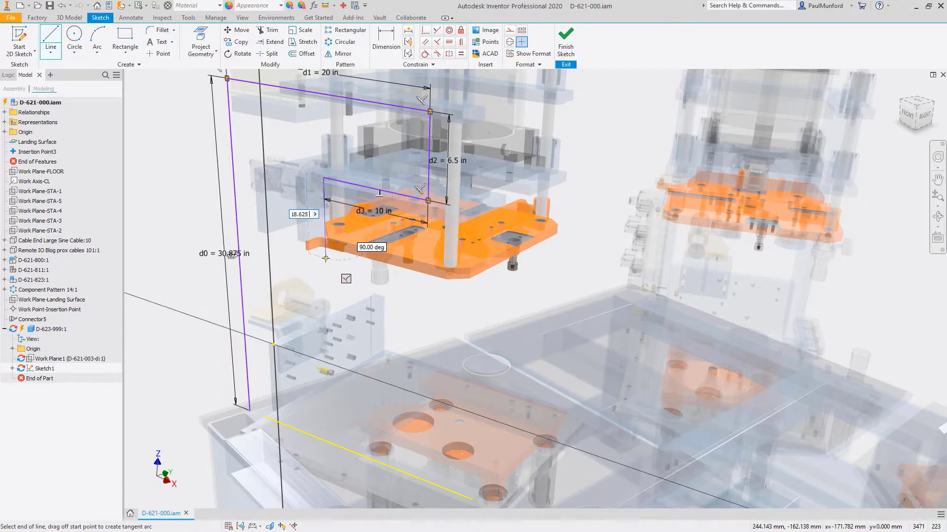
{"action": "key", "text": "Return"}
{"action": "type", "text": "13 in"}
{"action": "key", "text": "Return"}
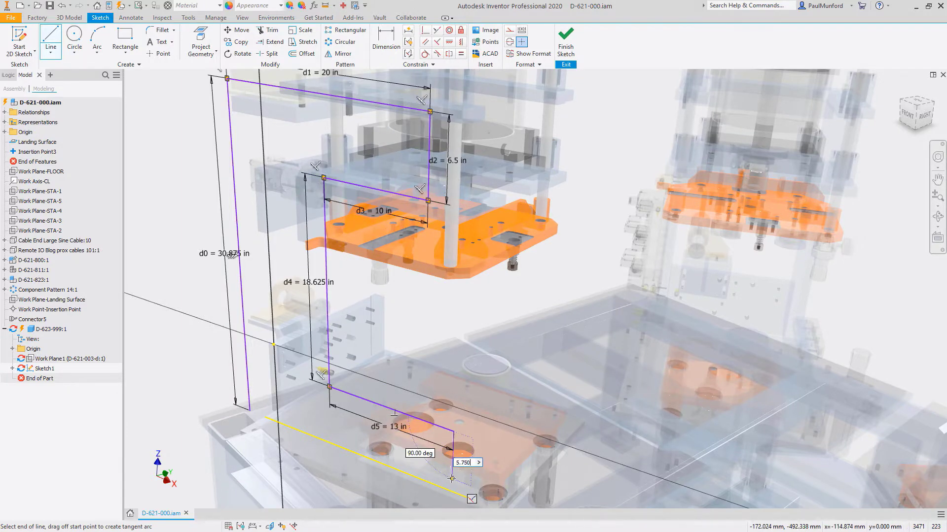
{"action": "right_click", "coordinate": [452, 478]}
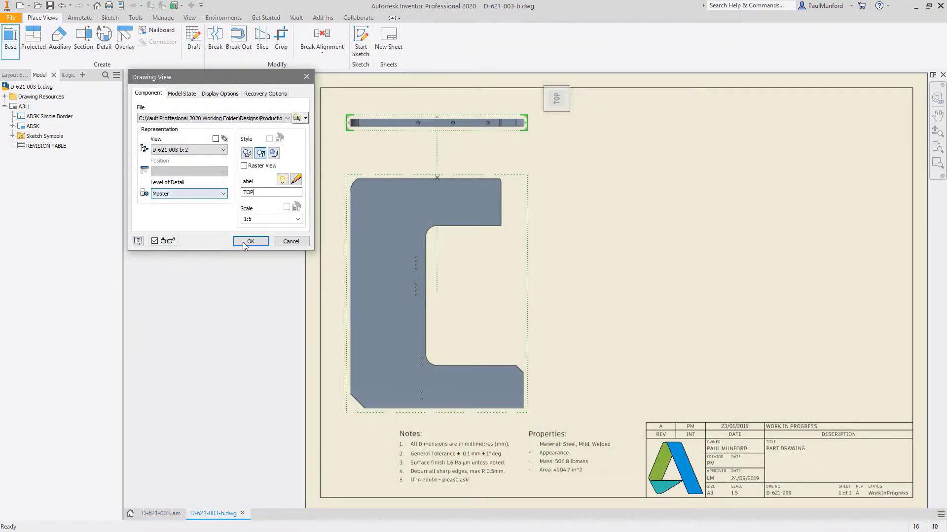
- Place the TOP and FRONT views and add automated centerlines to them
{"action": "left_click", "coordinate": [251, 241]}
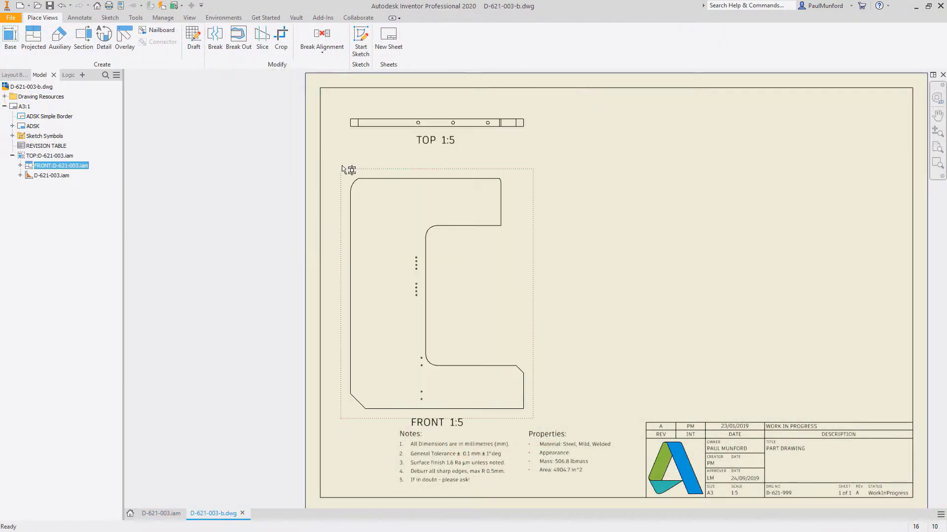
{"action": "right_click", "coordinate": [342, 149]}
{"action": "left_click", "coordinate": [336, 216]}
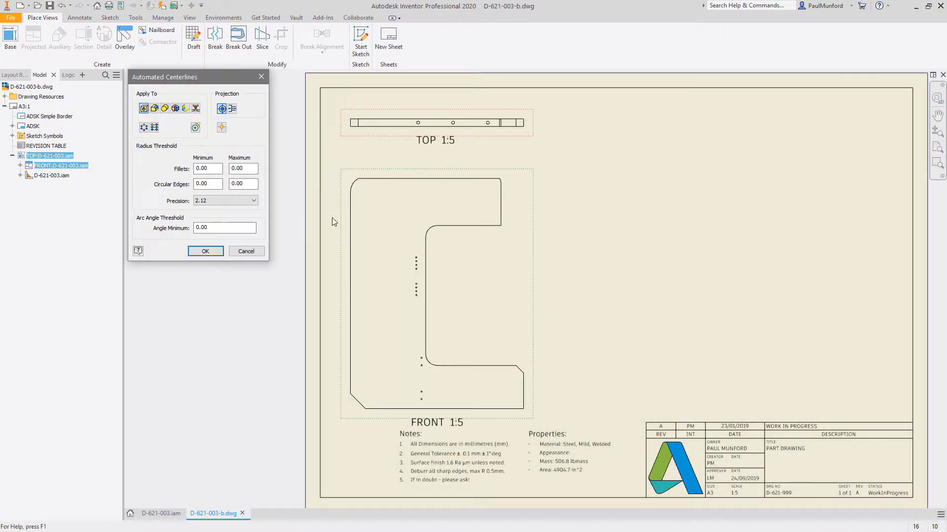
{"action": "left_click", "coordinate": [205, 252]}
- Add a hole table for the FRONT view's holes at the sheet's upper right
{"action": "left_click", "coordinate": [80, 17]}
{"action": "left_click", "coordinate": [535, 30]}
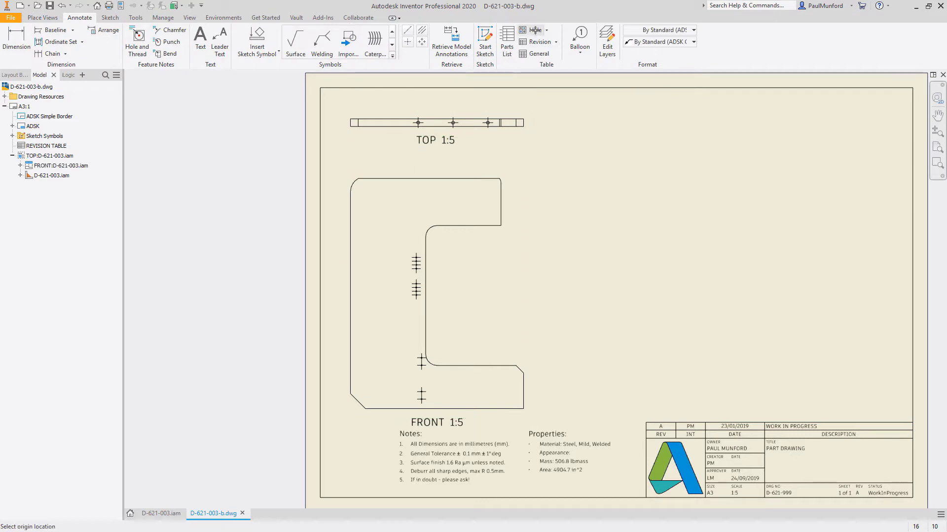
{"action": "left_click", "coordinate": [491, 386]}
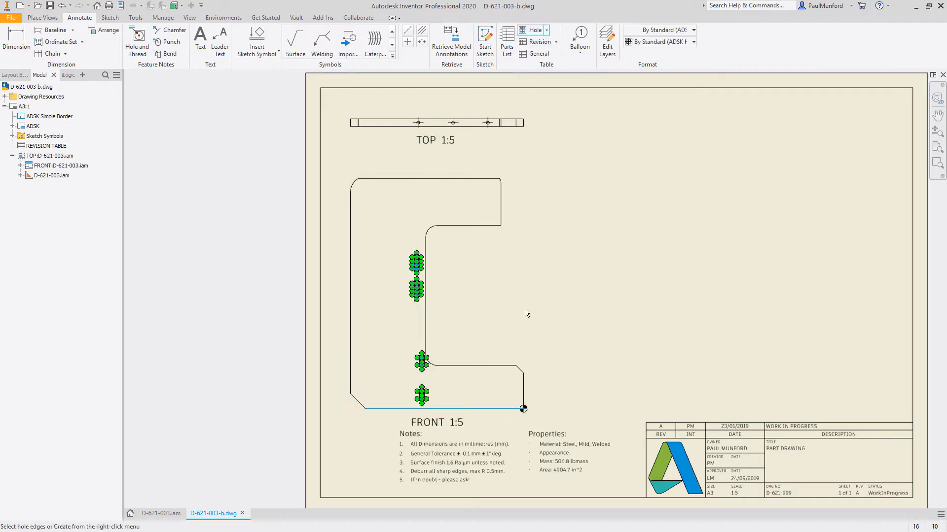
{"action": "left_click", "coordinate": [604, 116]}
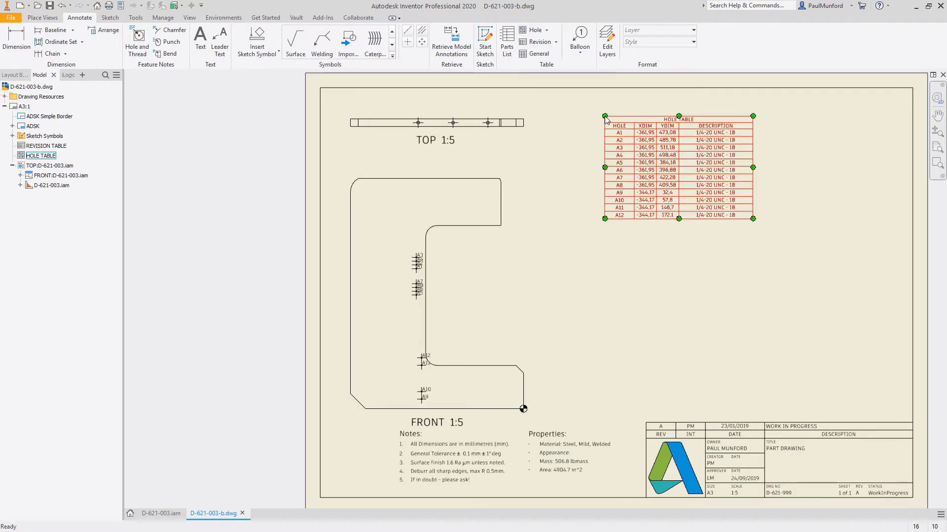
- Create an ordinate dimension set on the FRONT view and start one on the TOP view
{"action": "left_click", "coordinate": [57, 42]}
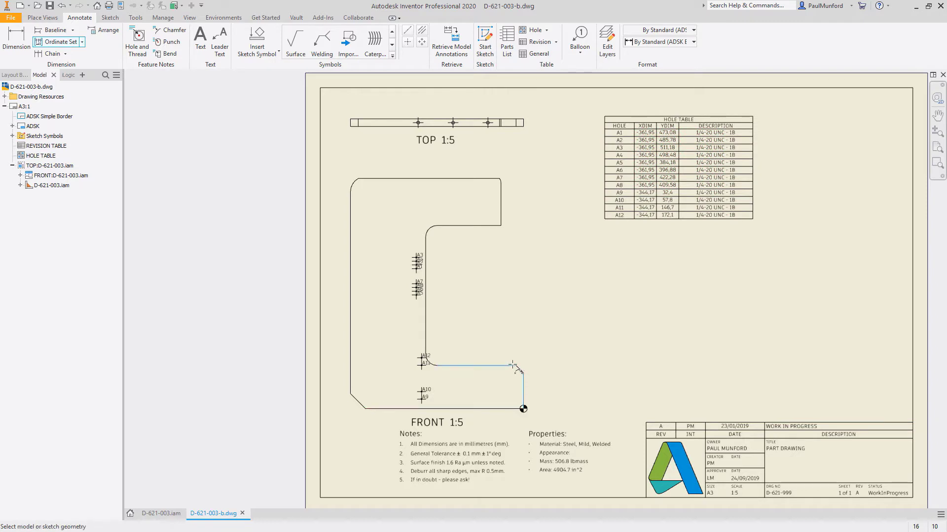
{"action": "left_click", "coordinate": [493, 179]}
{"action": "right_click", "coordinate": [536, 241]}
{"action": "left_click", "coordinate": [520, 283]}
{"action": "left_click", "coordinate": [545, 296]}
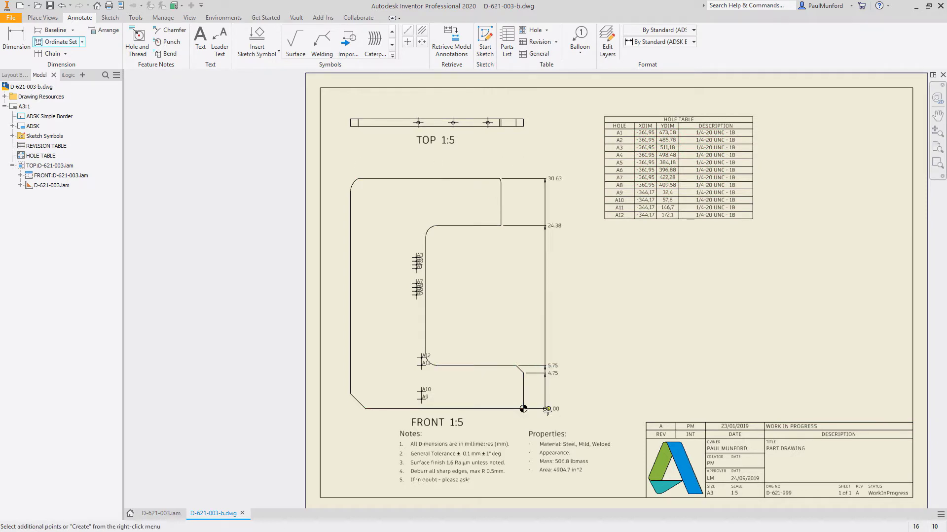
{"action": "right_click", "coordinate": [567, 352]}
{"action": "left_click", "coordinate": [605, 353]}
{"action": "right_click", "coordinate": [594, 345]}
{"action": "left_click", "coordinate": [582, 389]}
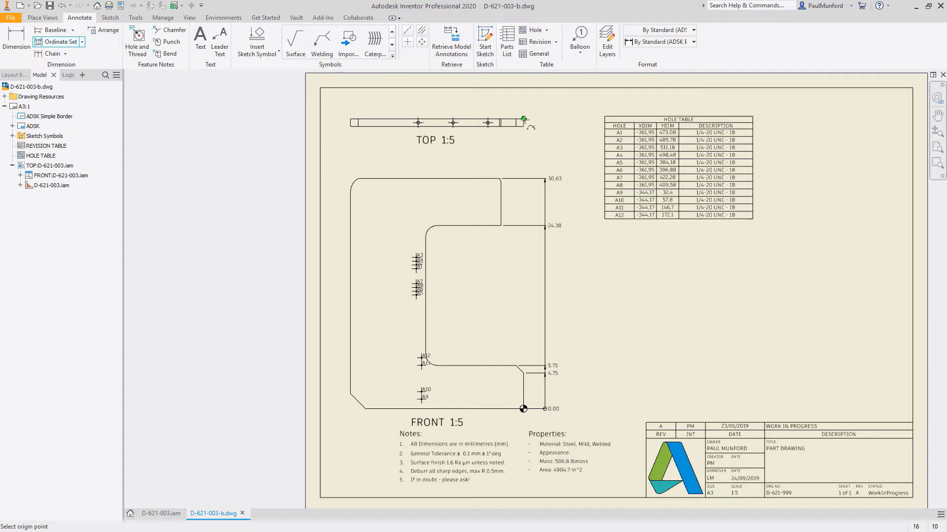
{"action": "right_click", "coordinate": [347, 122]}
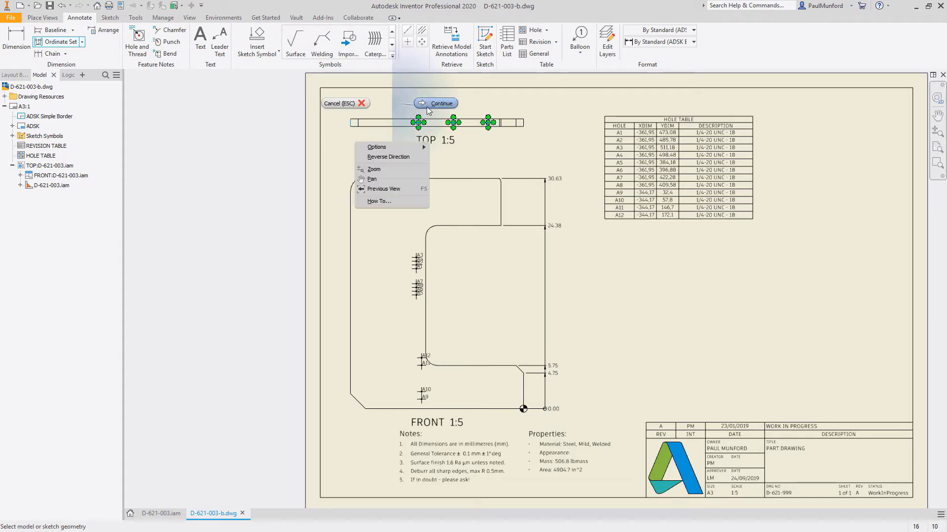
{"action": "key", "text": "Escape"}
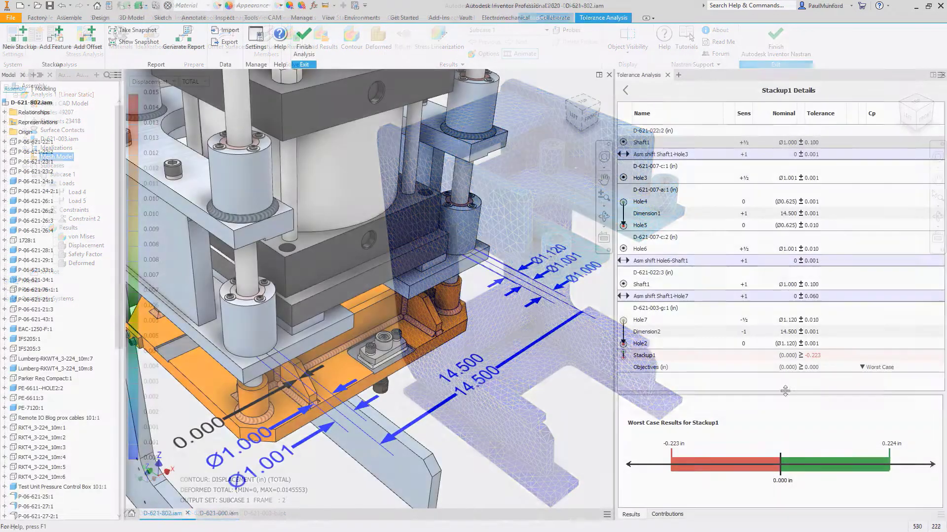
- Set the stackup objective's tolerance type and review the analysis method choices
{"action": "right_click", "coordinate": [799, 368]}
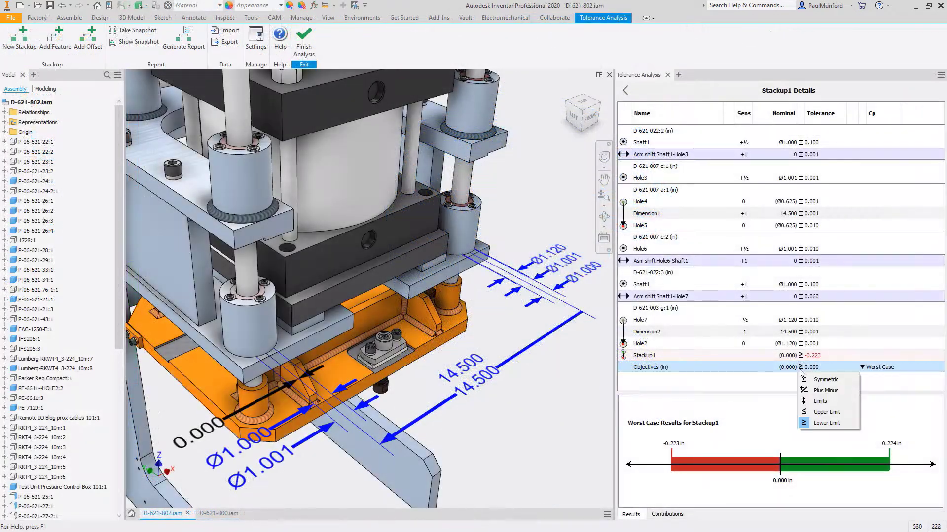
{"action": "left_click", "coordinate": [805, 382]}
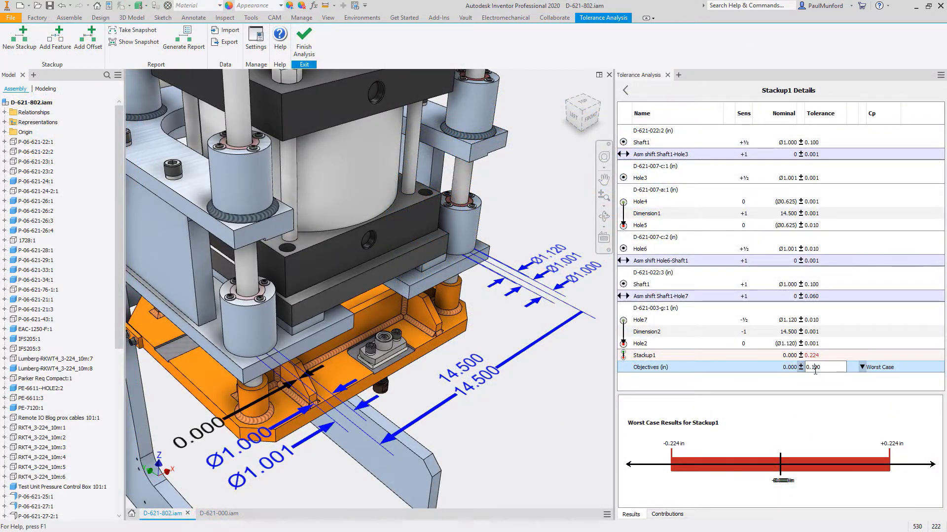
{"action": "left_click", "coordinate": [861, 367]}
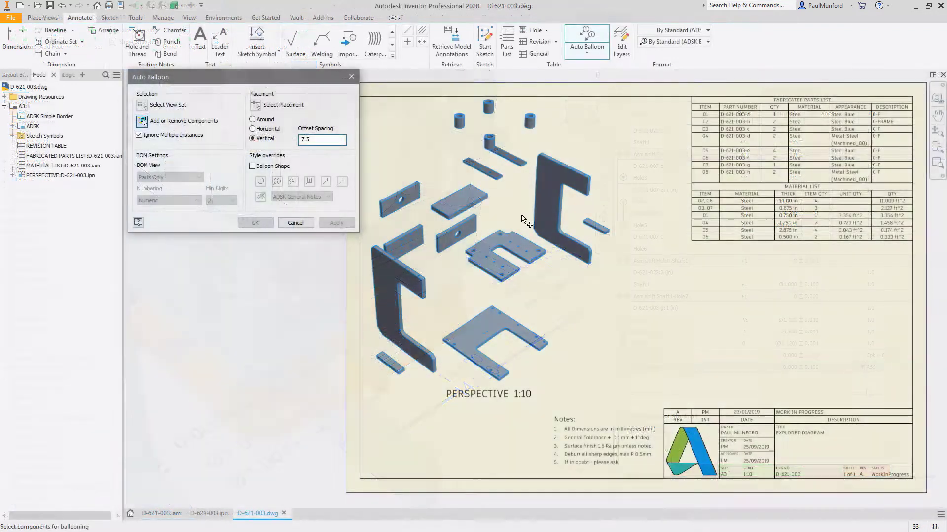
- Auto-balloon the exploded parts beside the view and set CAM stock to From solid
{"action": "right_click", "coordinate": [520, 245]}
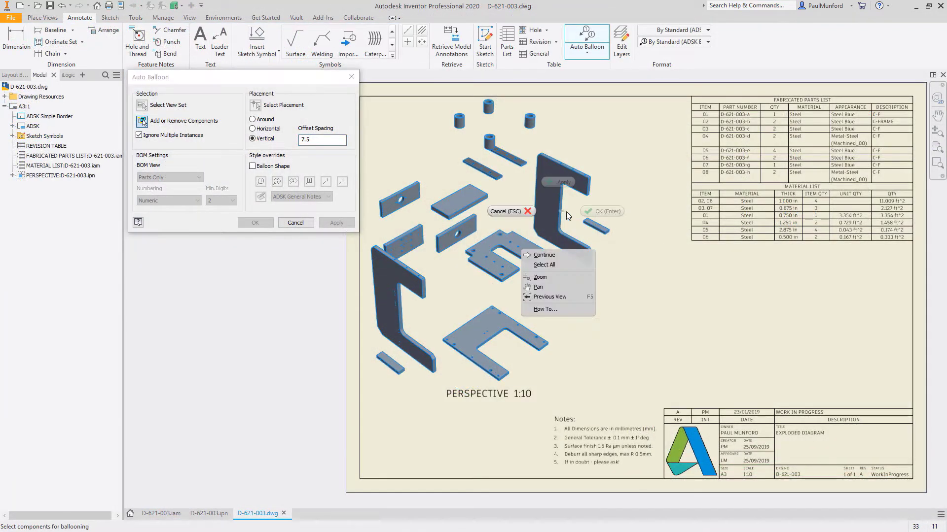
{"action": "left_click", "coordinate": [533, 252]}
{"action": "right_click", "coordinate": [651, 169]}
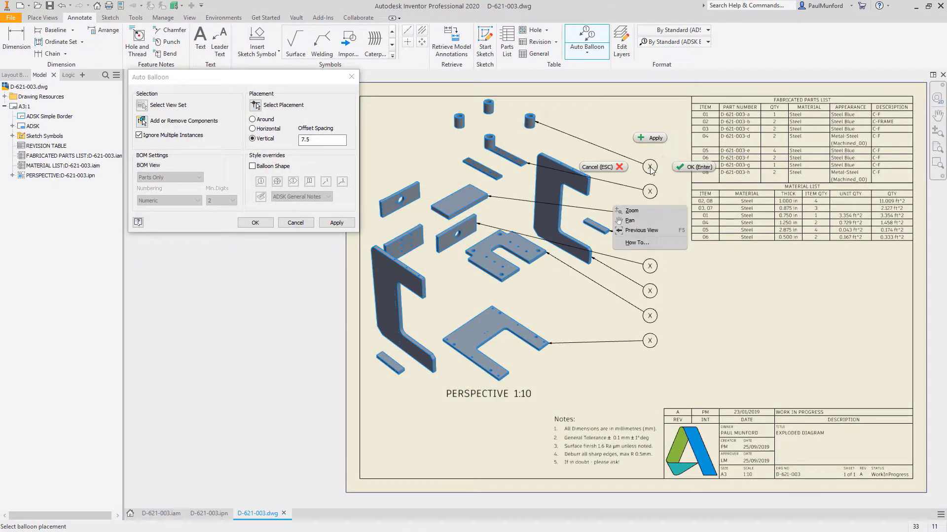
{"action": "left_click", "coordinate": [687, 167]}
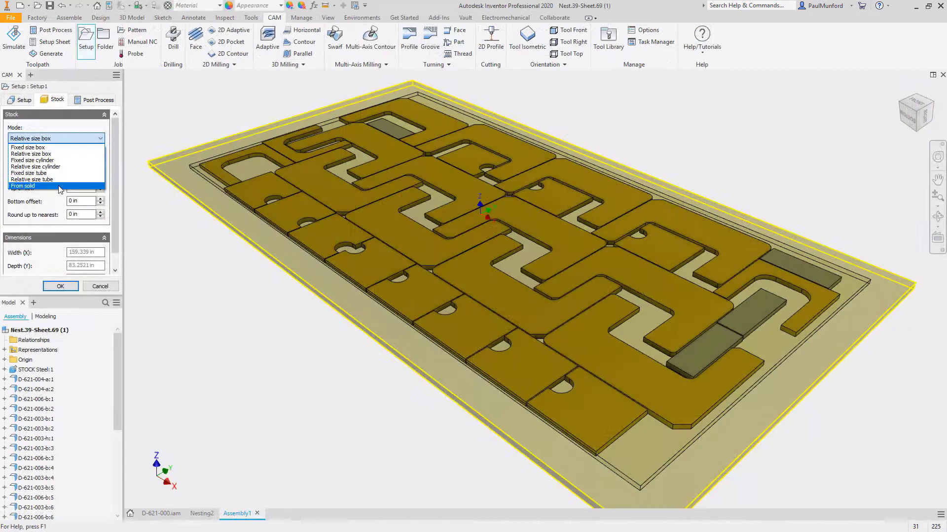
{"action": "left_click", "coordinate": [22, 186]}
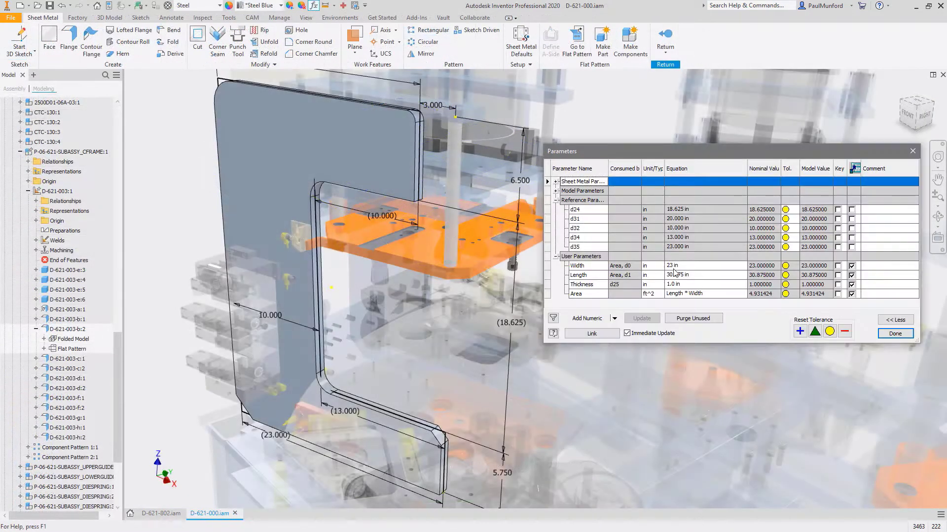
- Change Length to 30.875 in-2.625 in and show the sheets of Nest.39
{"action": "left_click", "coordinate": [676, 273]}
{"action": "key", "text": "Return"}
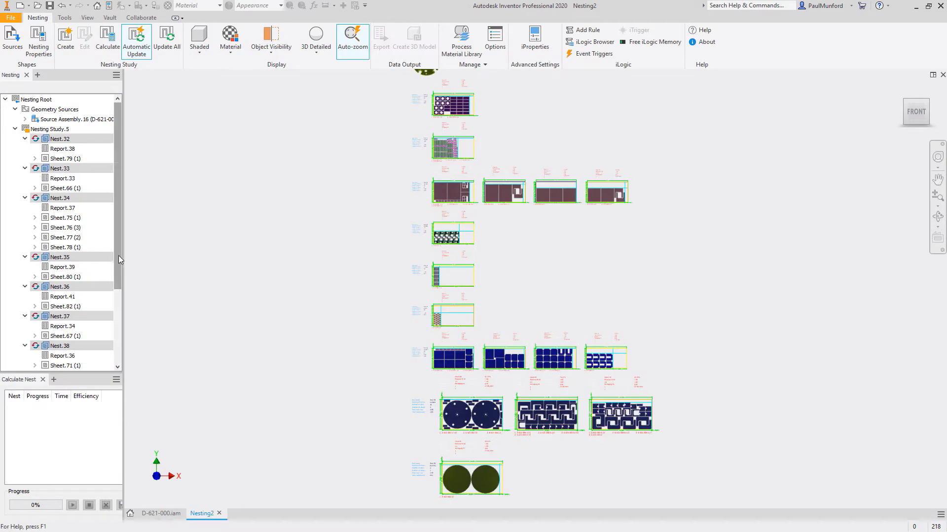
{"action": "left_click_drag", "start_coordinate": [118, 259], "coordinate": [114, 329]}
{"action": "left_click", "coordinate": [96, 300]}
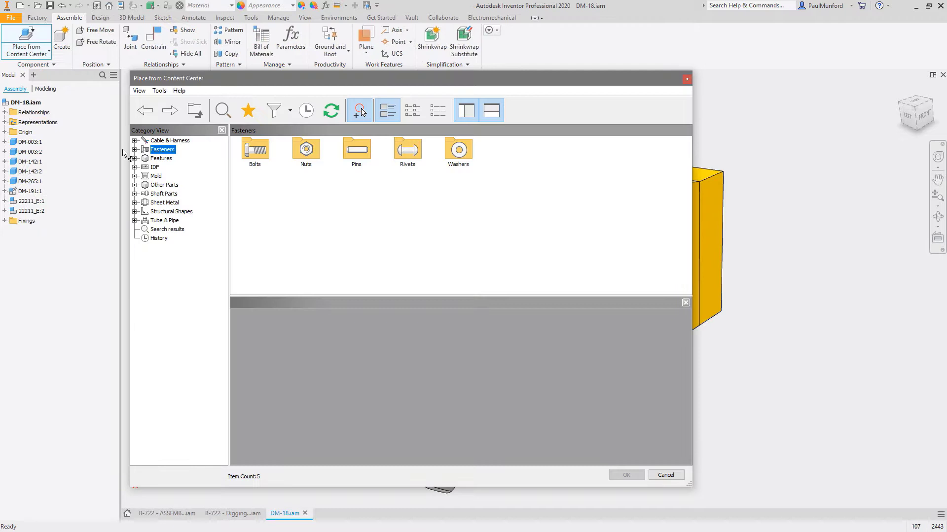
- Insert ISO 7047 (Z) countersunk screws from Content Center into all four hub holes
{"action": "left_click", "coordinate": [134, 149]}
{"action": "left_click", "coordinate": [144, 158]}
{"action": "left_click", "coordinate": [184, 167]}
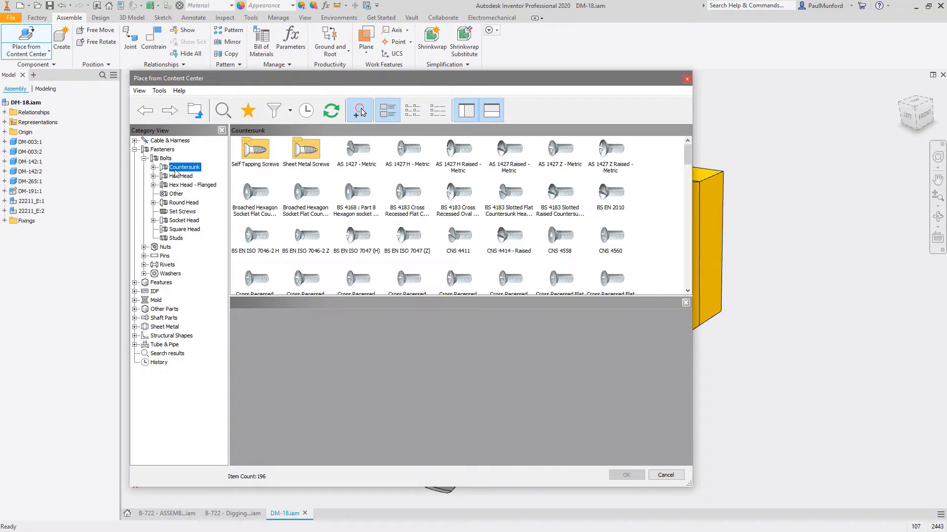
{"action": "left_click", "coordinate": [290, 111]}
{"action": "left_click", "coordinate": [281, 173]}
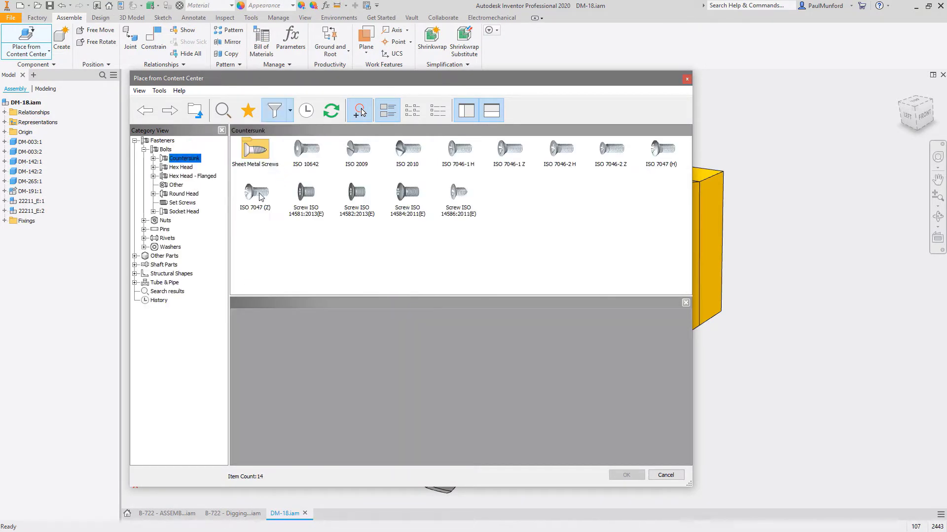
{"action": "left_click", "coordinate": [254, 192]}
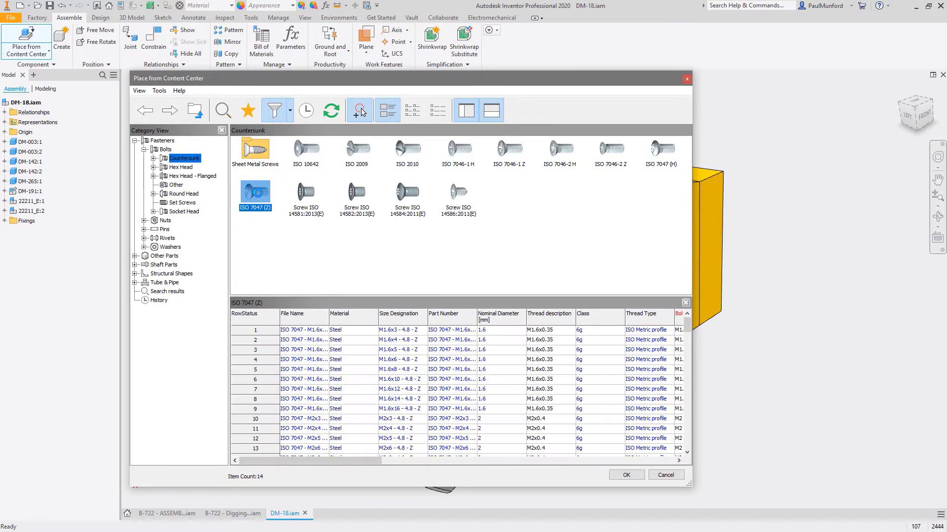
{"action": "left_click", "coordinate": [615, 475]}
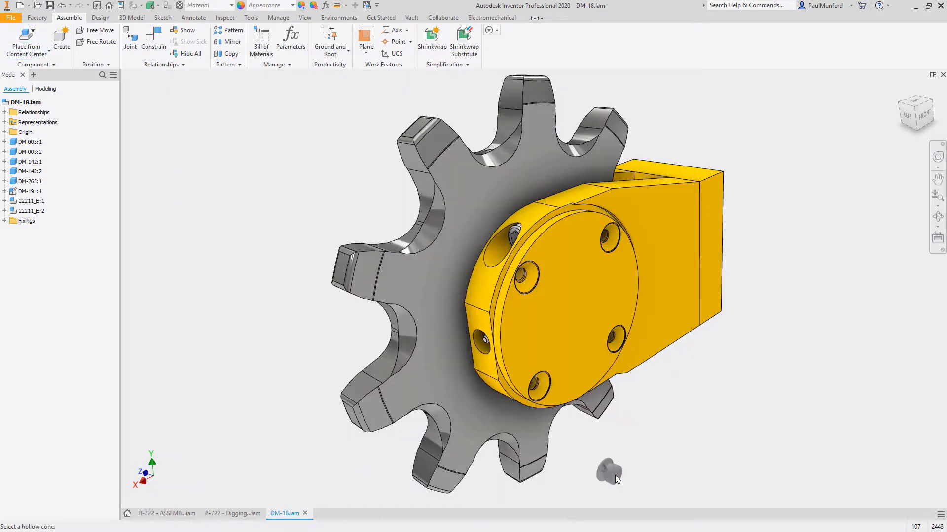
{"action": "left_click", "coordinate": [542, 393]}
{"action": "left_click", "coordinate": [655, 390]}
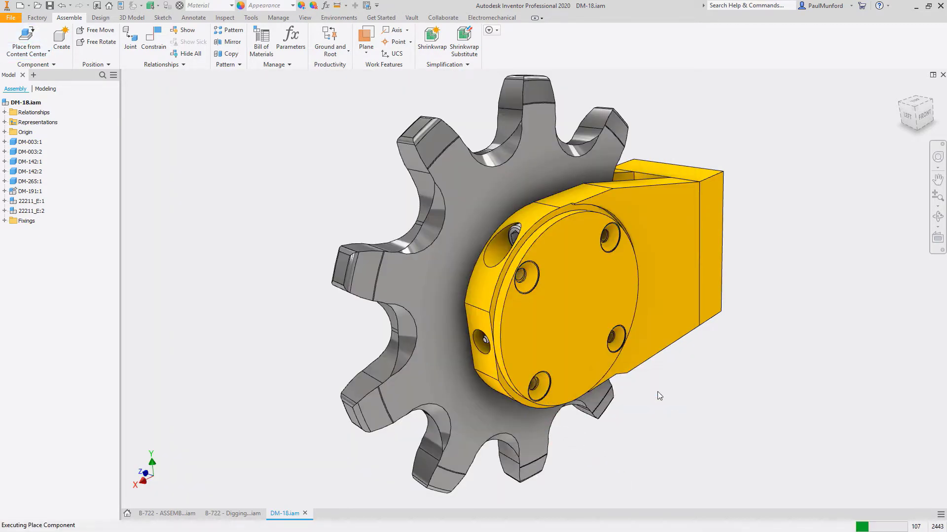
- Replace the screws with ISO 10642 and check them in the bill of materials
{"action": "right_click", "coordinate": [615, 342]}
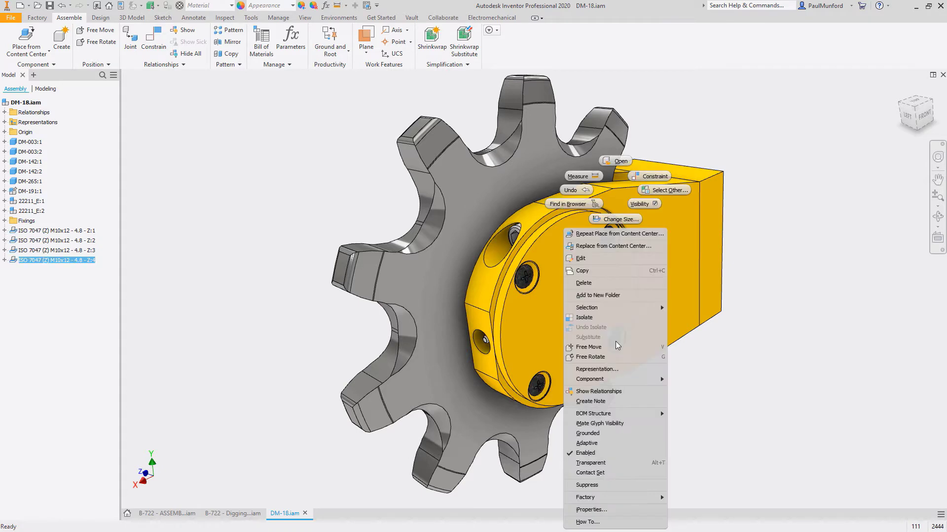
{"action": "left_click", "coordinate": [641, 264]}
{"action": "left_click", "coordinate": [316, 154]}
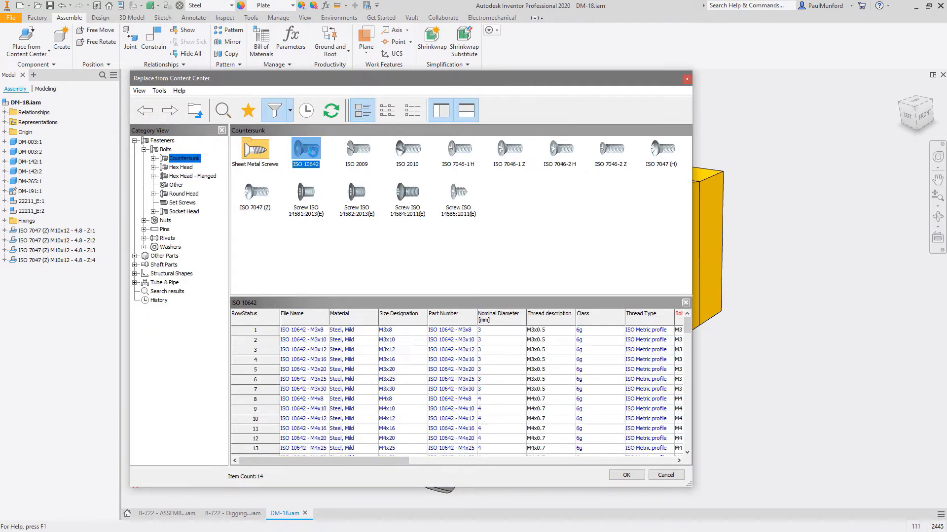
{"action": "left_click", "coordinate": [626, 474]}
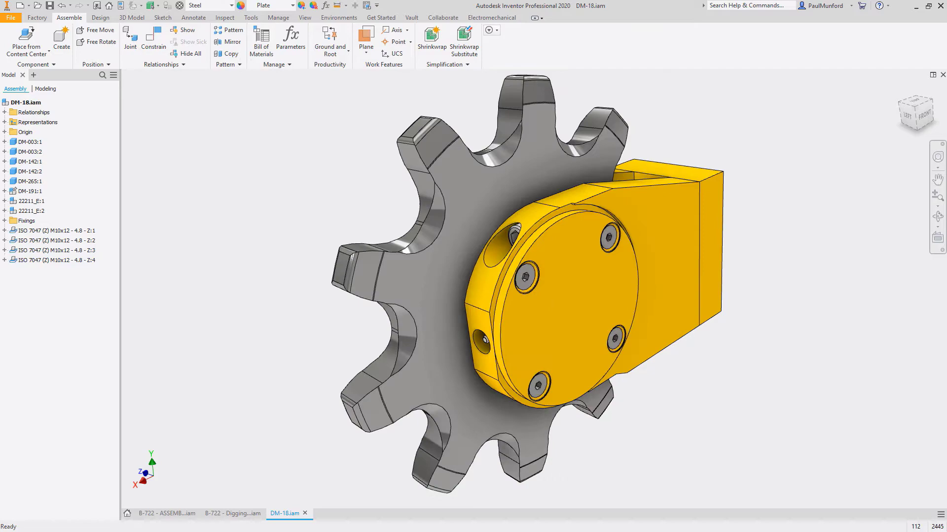
{"action": "left_click", "coordinate": [261, 47]}
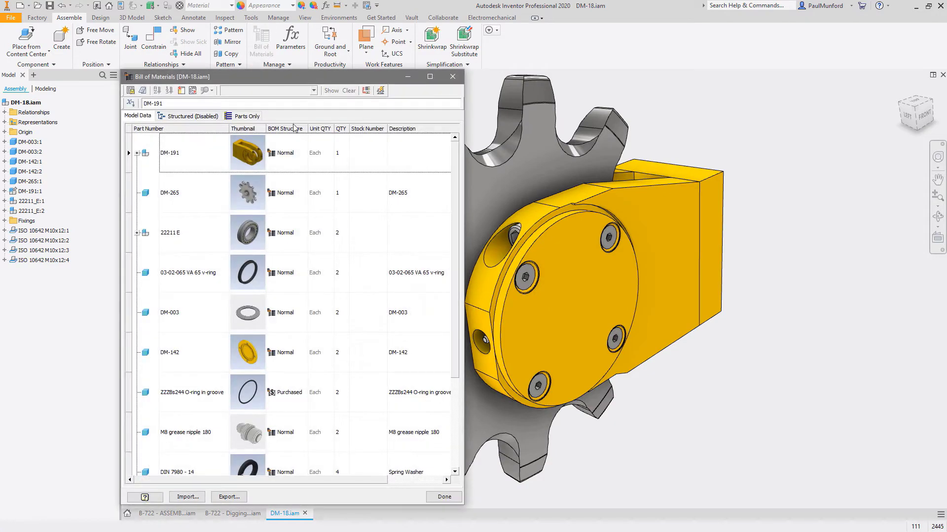
{"action": "left_click_drag", "start_coordinate": [458, 167], "coordinate": [458, 265]}
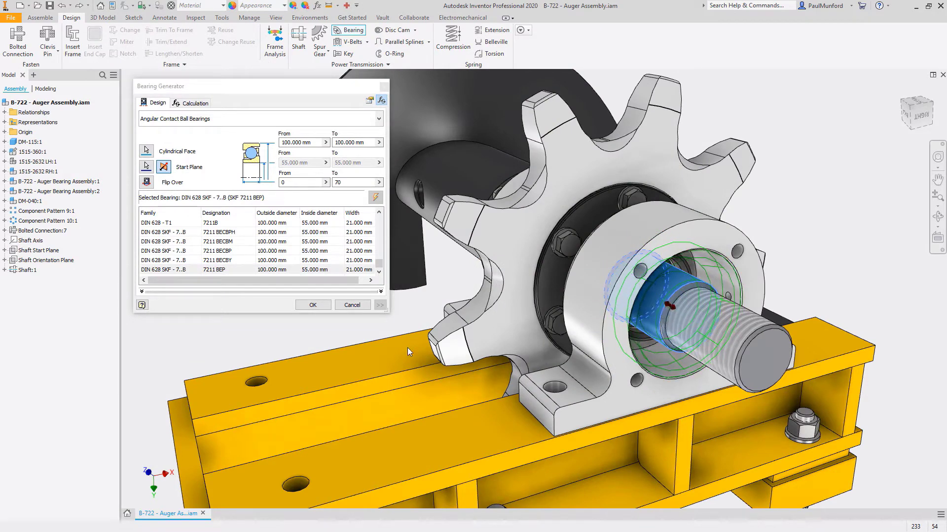
- Insert the bearing, the bolted connection and the new frame members
{"action": "left_click", "coordinate": [327, 307]}
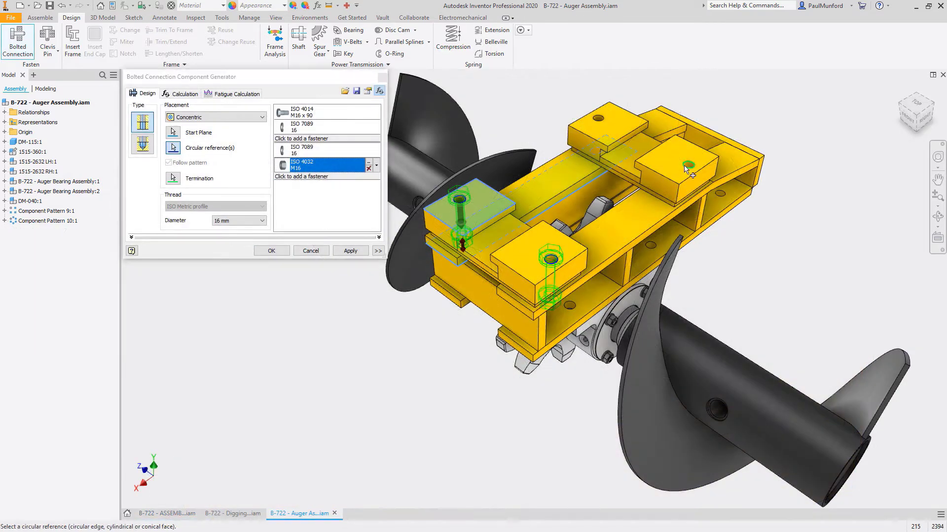
{"action": "left_click", "coordinate": [271, 250]}
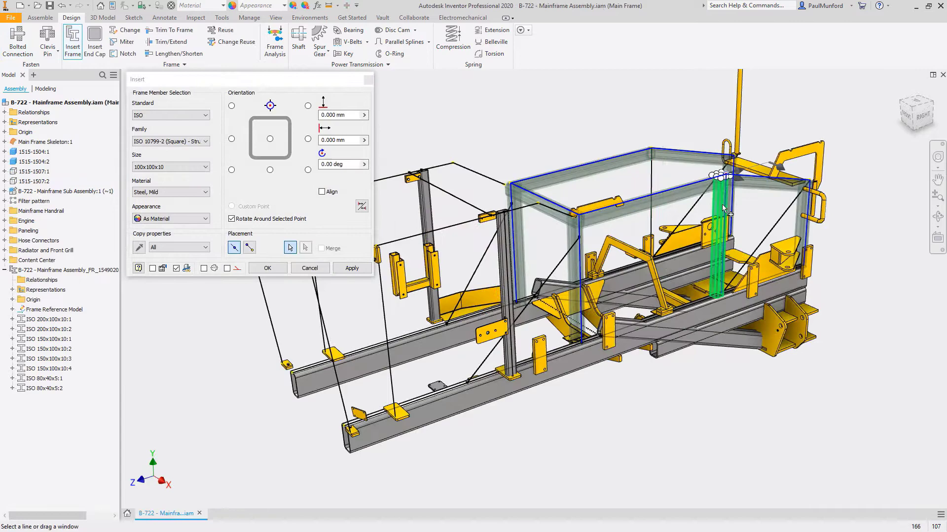
{"action": "left_click", "coordinate": [362, 269]}
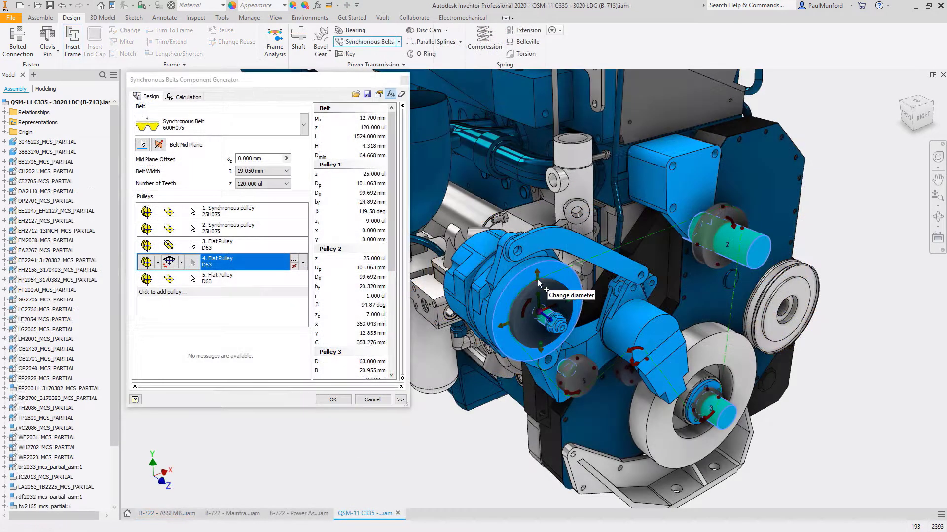
- Enlarge pulley 2 of the synchronous belt drive to 60H075
{"action": "left_click", "coordinate": [538, 267]}
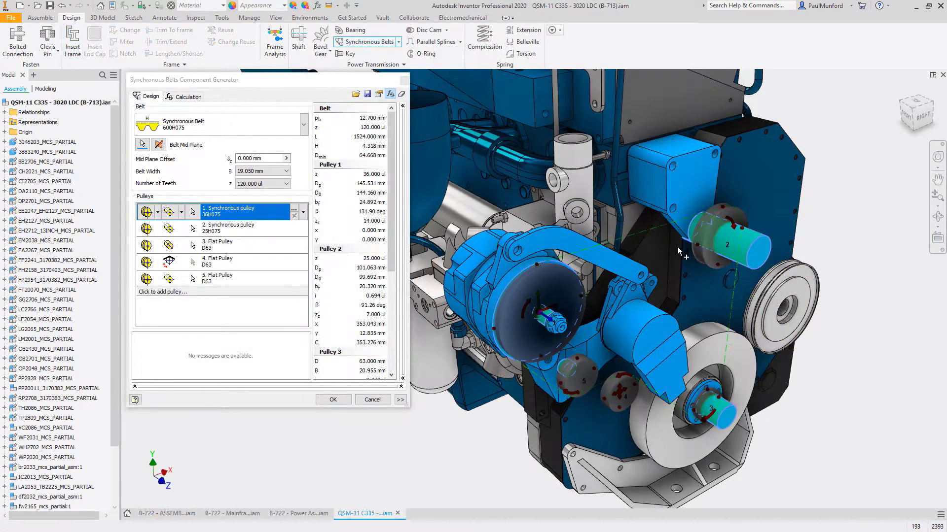
{"action": "left_click_drag", "start_coordinate": [678, 252], "coordinate": [670, 264]}
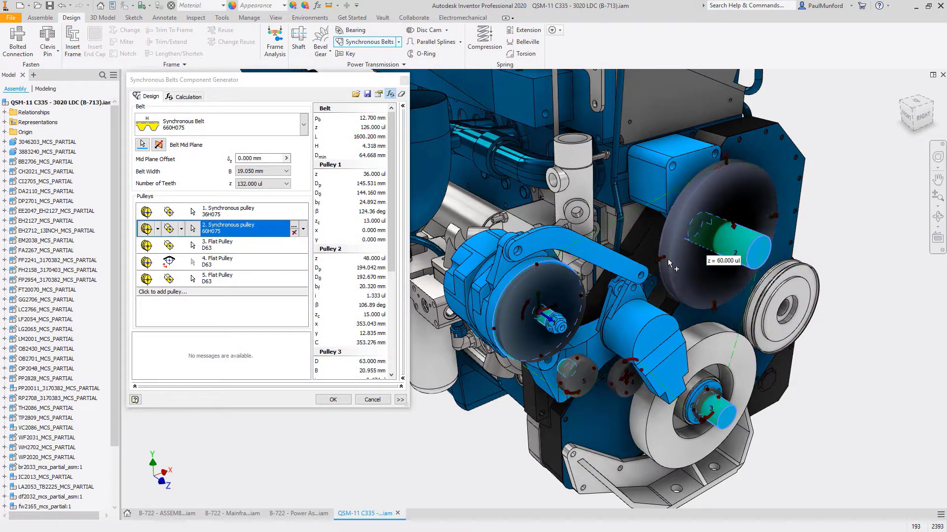
{"action": "left_click", "coordinate": [710, 393]}
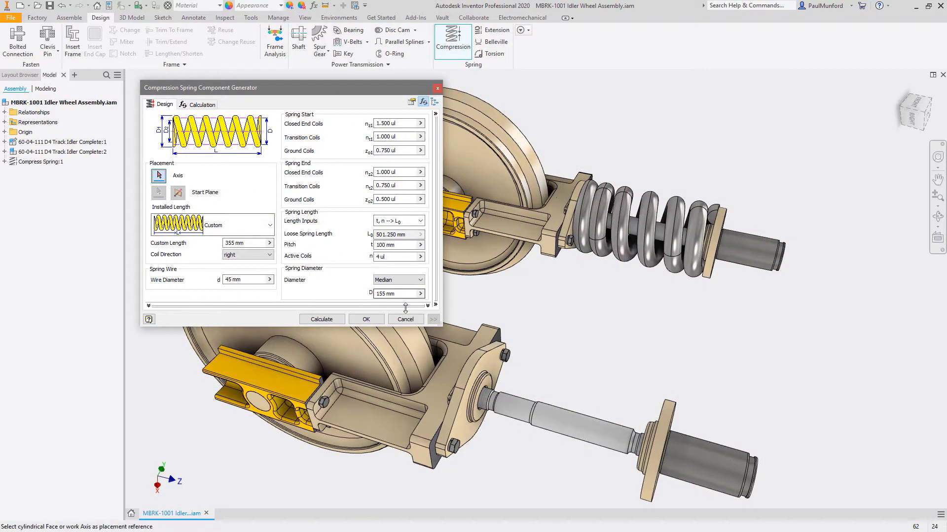
- Place a compression spring on the other idler shaft, starting at the flange face
{"action": "left_click", "coordinate": [551, 420]}
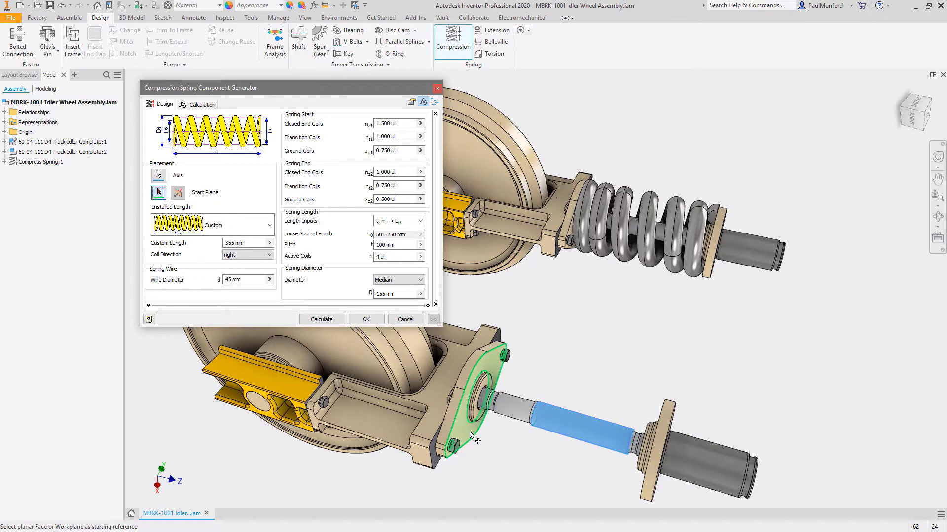
{"action": "left_click", "coordinate": [471, 433]}
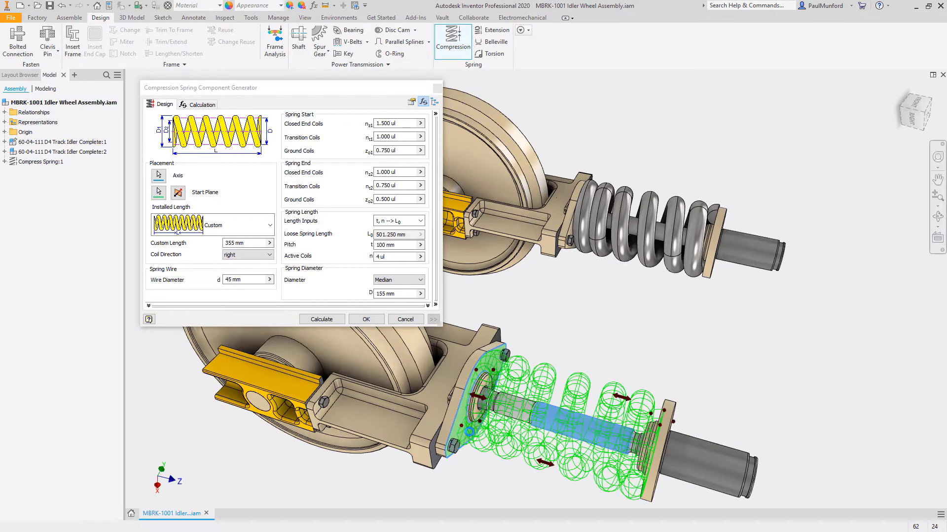
{"action": "left_click", "coordinate": [366, 319]}
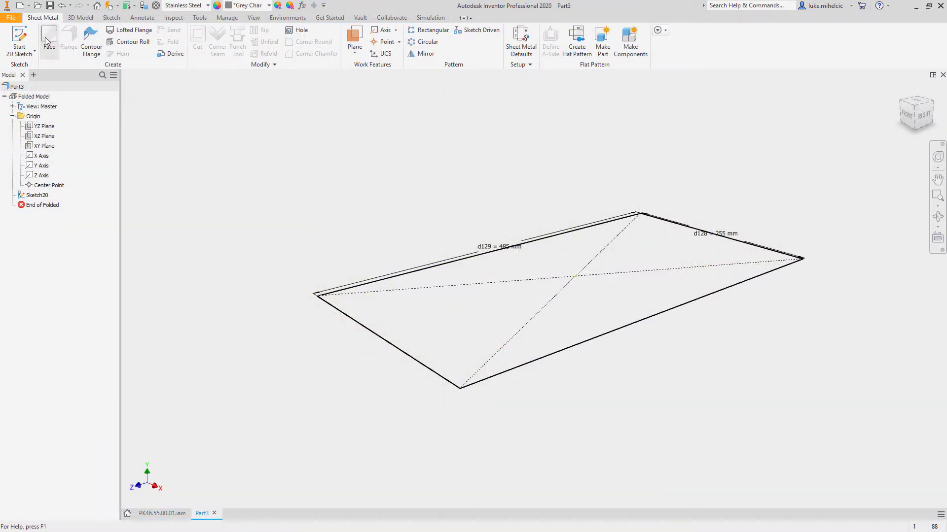
- Create the flat sheet-metal face plate from the sketch
{"action": "left_click", "coordinate": [50, 42]}
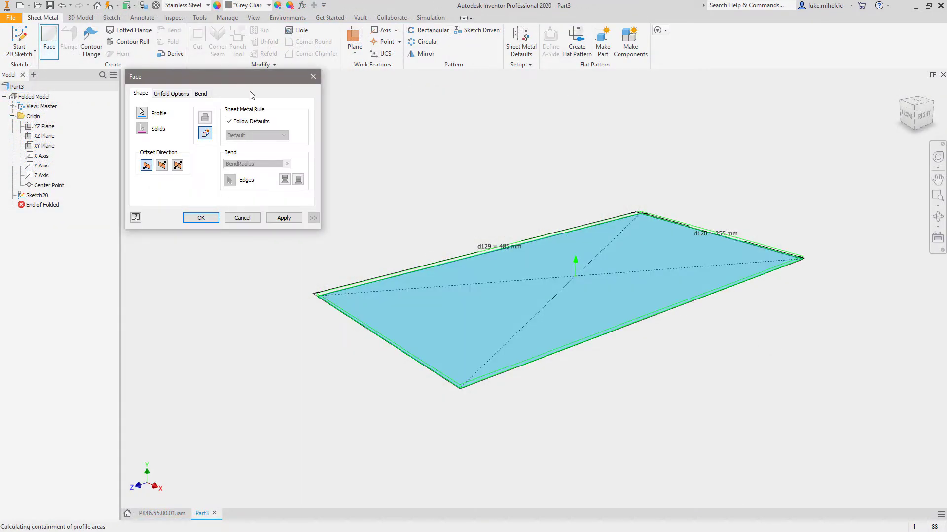
{"action": "left_click", "coordinate": [284, 218]}
{"action": "left_click", "coordinate": [250, 219]}
- Add 250-high flange walls around the plate's whole perimeter
{"action": "right_click_drag", "start_coordinate": [200, 161], "coordinate": [192, 126]}
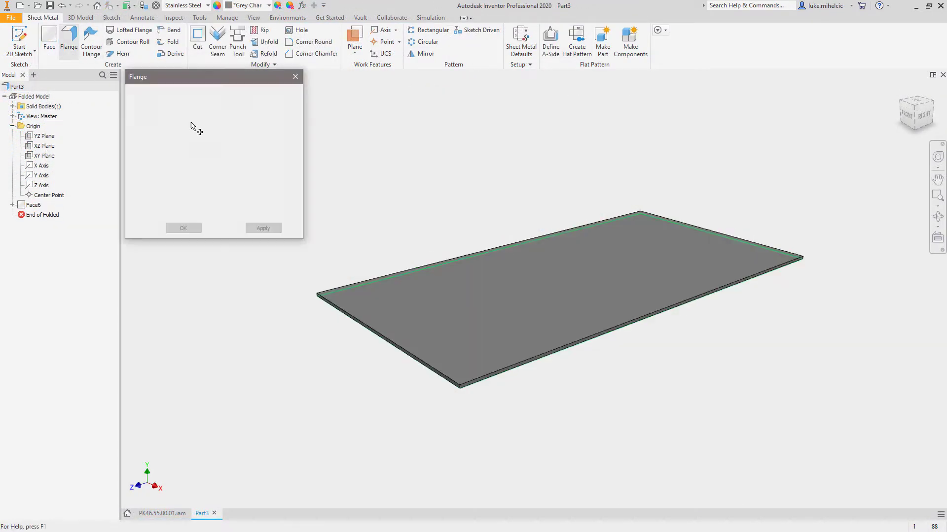
{"action": "left_click", "coordinate": [330, 294]}
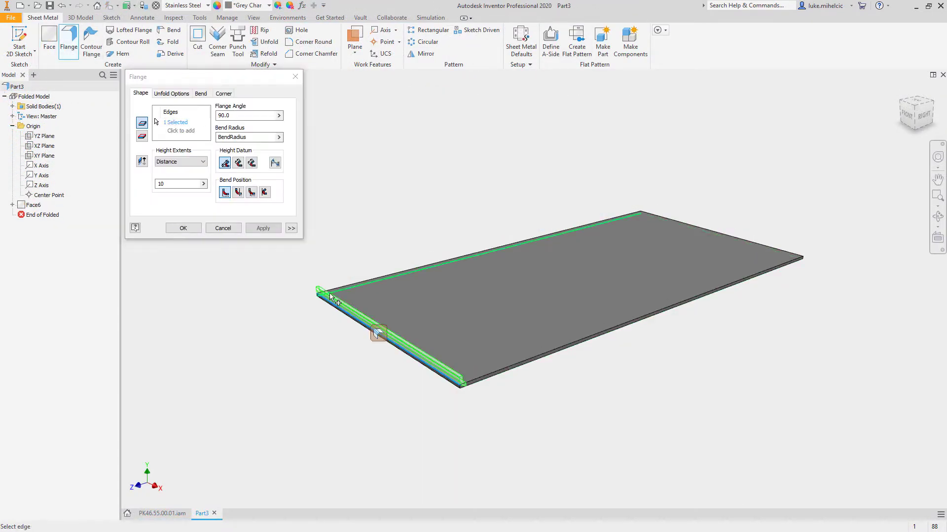
{"action": "left_click", "coordinate": [388, 276]}
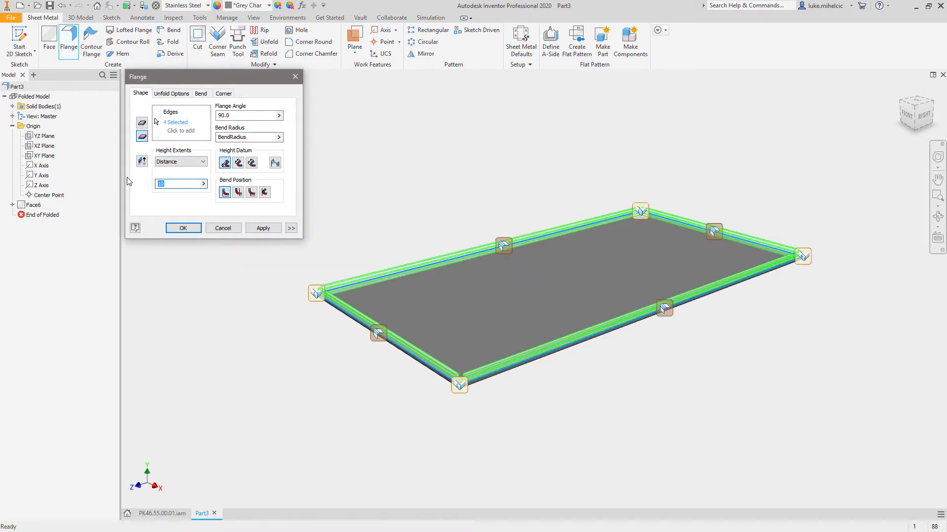
{"action": "type", "text": "250"}
{"action": "left_click", "coordinate": [263, 228]}
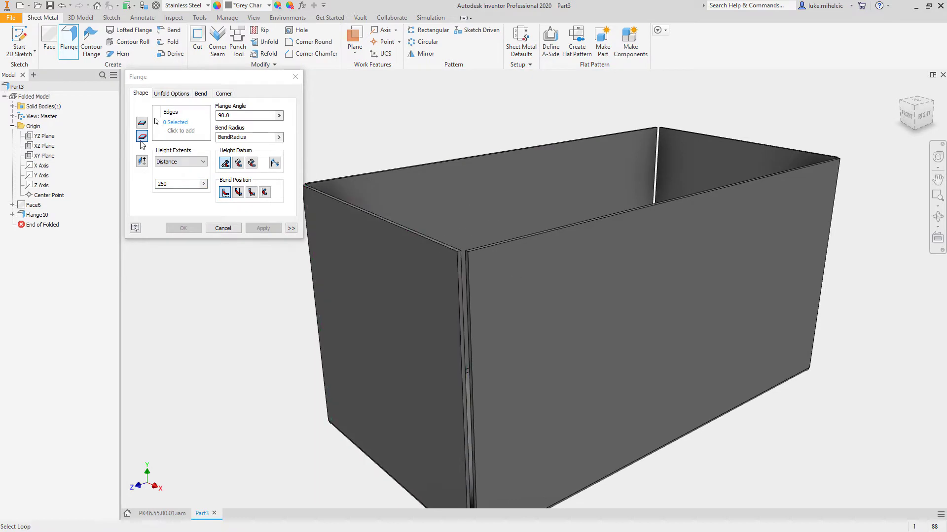
- Add 20-high lip flanges along the walls' top edges
{"action": "left_click", "coordinate": [142, 122]}
{"action": "left_click", "coordinate": [404, 224]}
{"action": "left_click", "coordinate": [449, 169]}
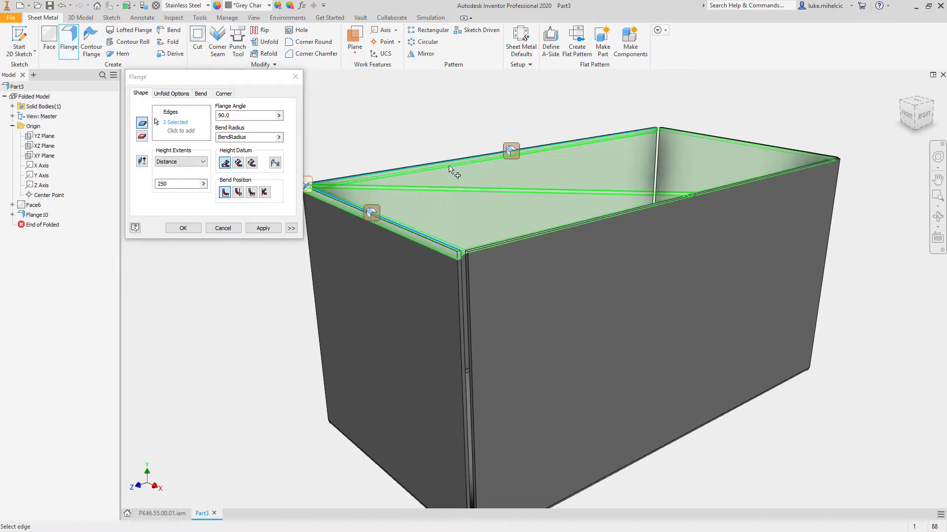
{"action": "left_click", "coordinate": [696, 191]}
{"action": "left_click", "coordinate": [674, 145]}
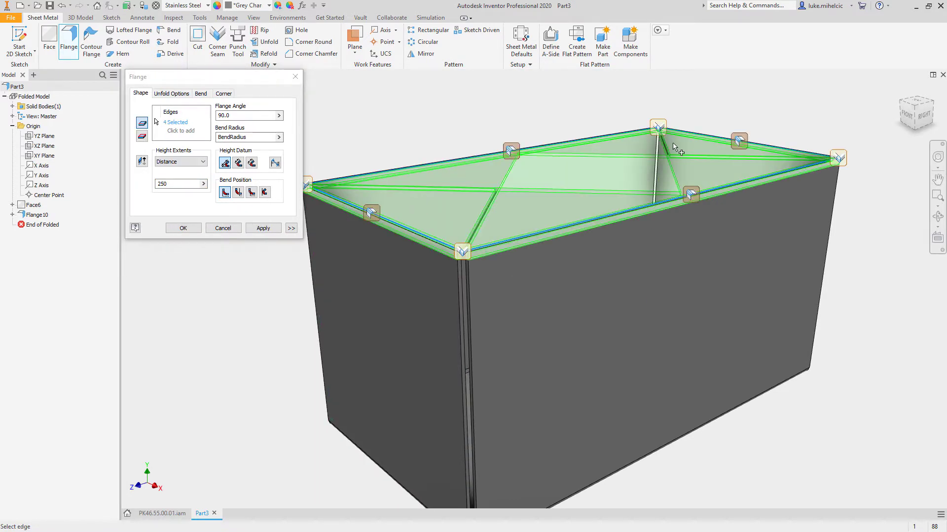
{"action": "double_click", "coordinate": [170, 184]}
{"action": "type", "text": "20"}
{"action": "left_click", "coordinate": [263, 228]}
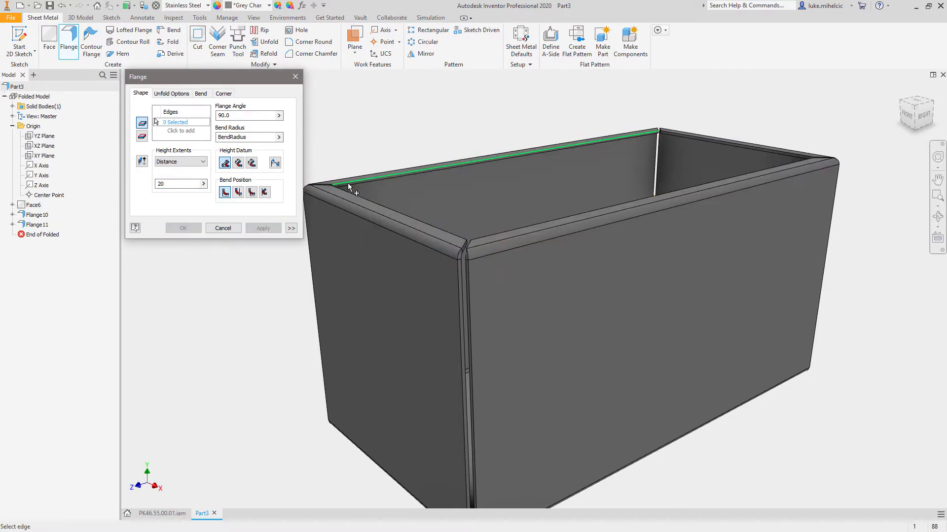
{"action": "left_click", "coordinate": [350, 180]}
{"action": "left_click", "coordinate": [347, 192]}
{"action": "left_click", "coordinate": [494, 232]}
{"action": "key", "text": "Return"}
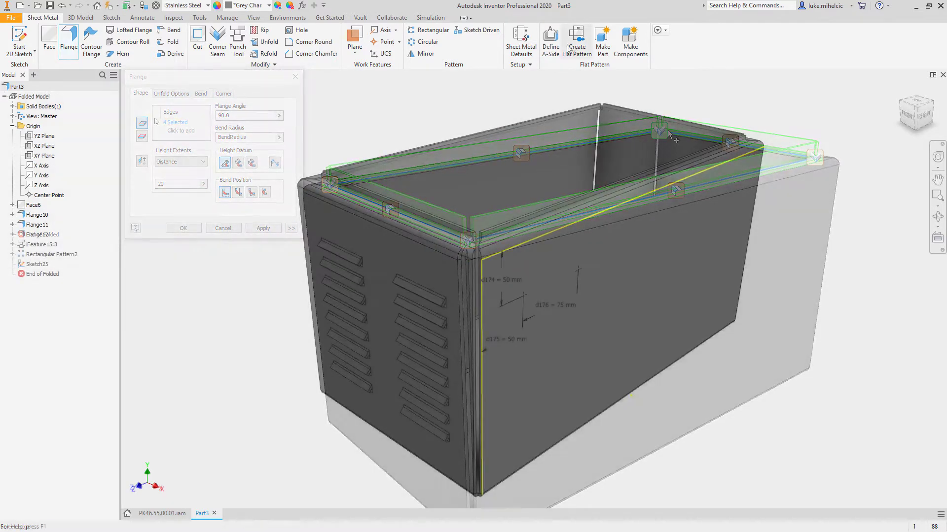
- Punch Connector-001-Punch holes into the box face
{"action": "left_click", "coordinate": [237, 44]}
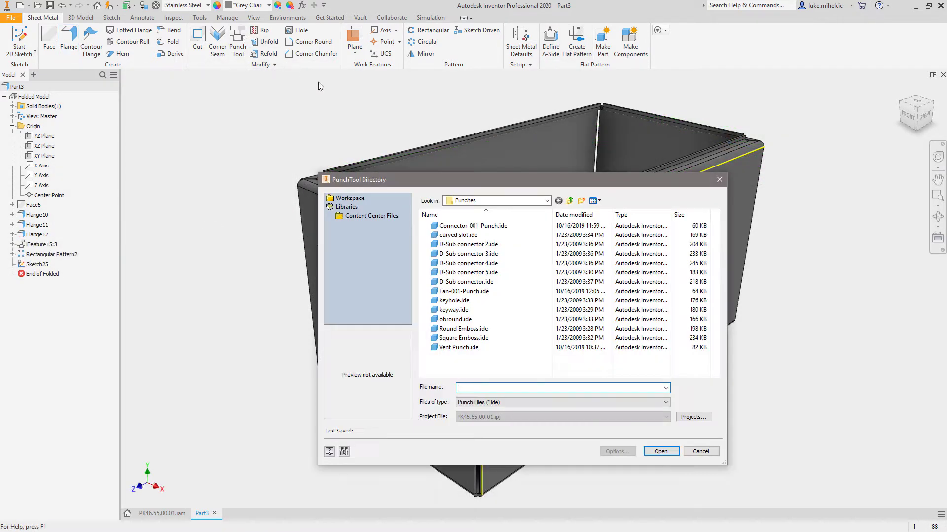
{"action": "left_click", "coordinate": [660, 452]}
{"action": "left_click", "coordinate": [226, 286]}
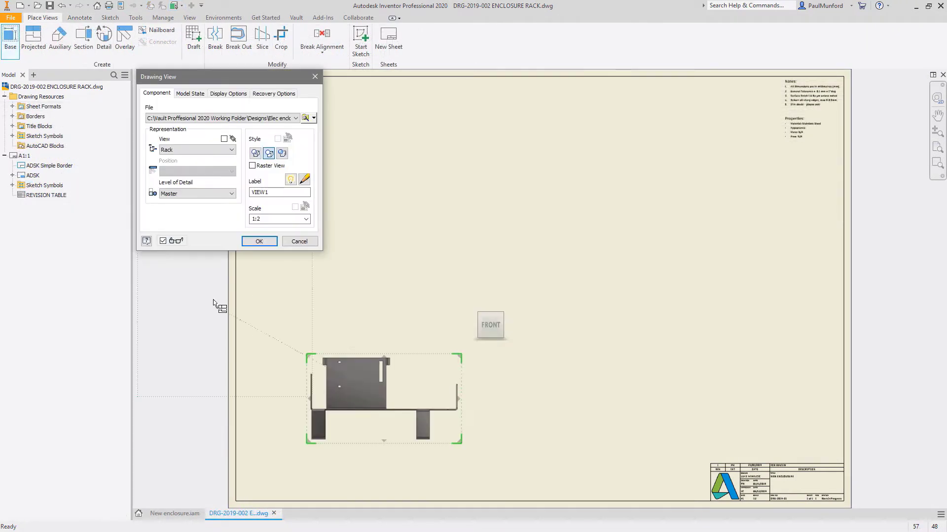
- Project left, right and top views from the repositioned front view
{"action": "left_click_drag", "start_coordinate": [481, 354], "coordinate": [502, 258]}
{"action": "left_click", "coordinate": [361, 244]}
{"action": "left_click", "coordinate": [677, 245]}
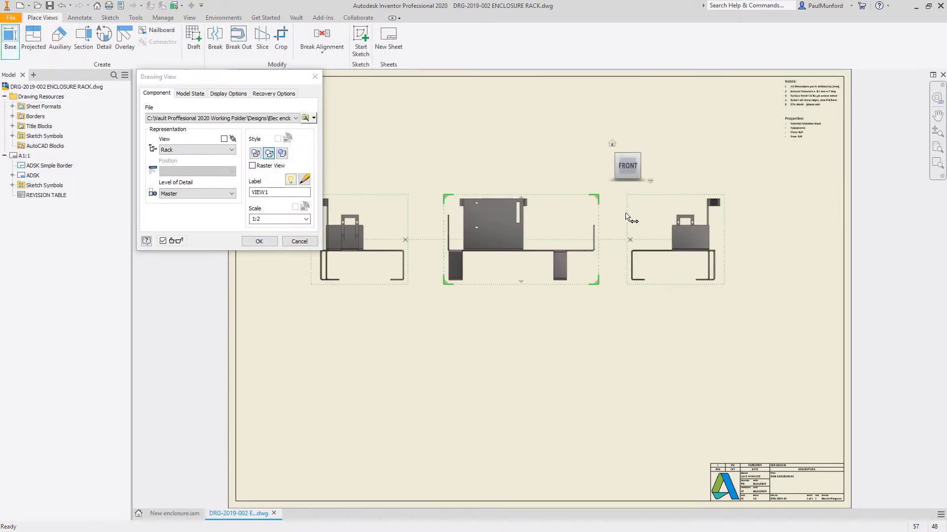
{"action": "left_click", "coordinate": [547, 133]}
{"action": "left_click_drag", "start_coordinate": [538, 231], "coordinate": [536, 245]}
{"action": "left_click", "coordinate": [246, 196]}
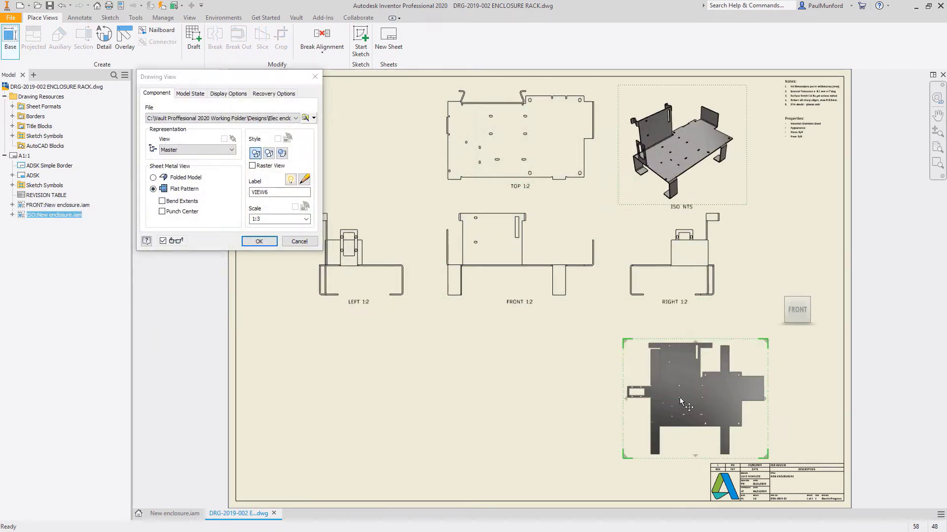
- Place a flat pattern view with bend extents below the front view
{"action": "left_click_drag", "start_coordinate": [681, 401], "coordinate": [496, 402]}
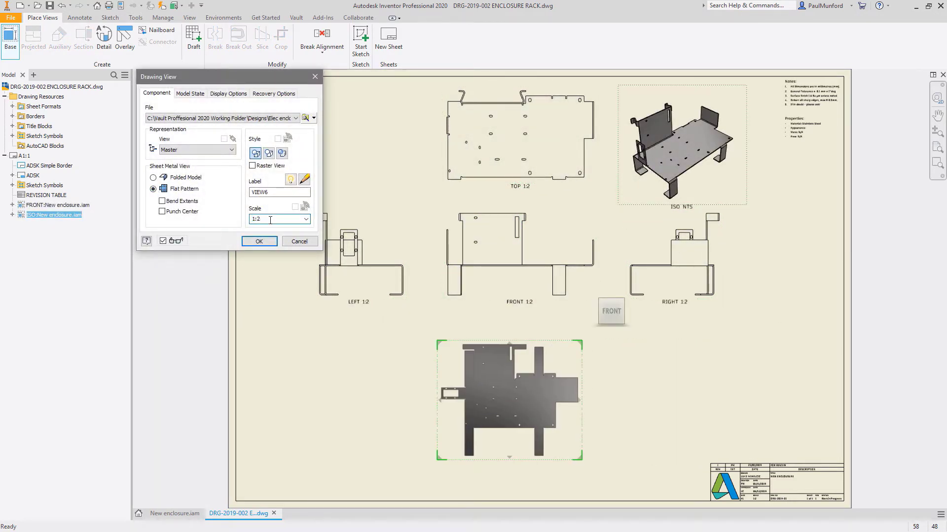
{"action": "left_click", "coordinate": [163, 201]}
{"action": "left_click", "coordinate": [261, 244]}
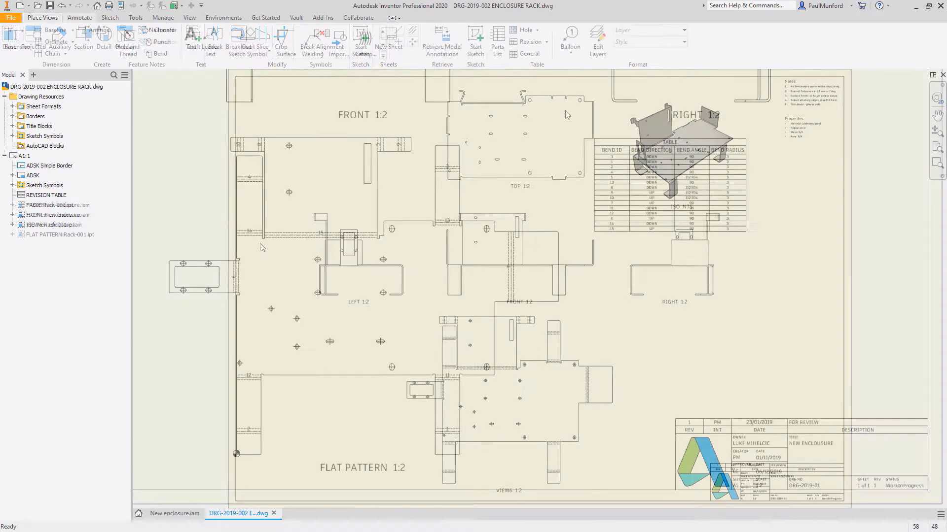
- Add a punch table for the flat pattern using the ADSK Punch Table style
{"action": "left_click", "coordinate": [534, 98]}
{"action": "left_click", "coordinate": [684, 41]}
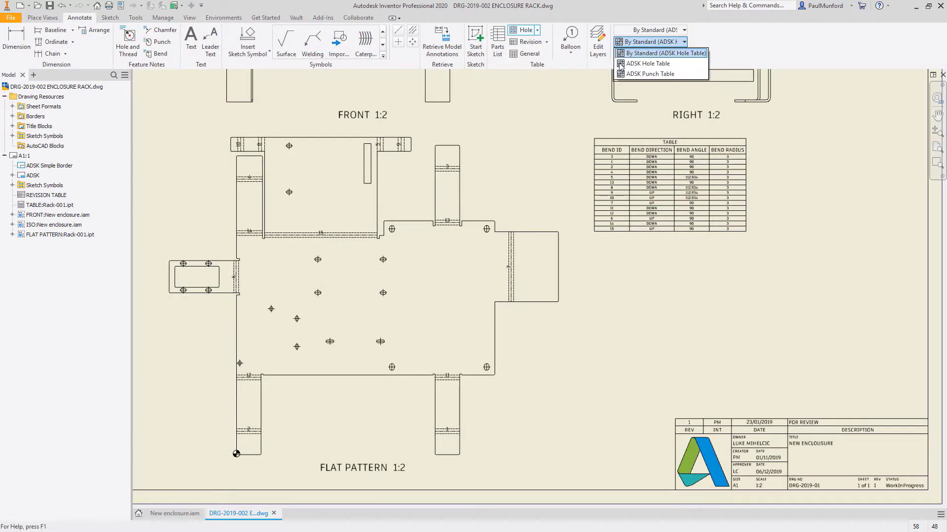
{"action": "left_click", "coordinate": [661, 49]}
{"action": "left_click", "coordinate": [593, 244]}
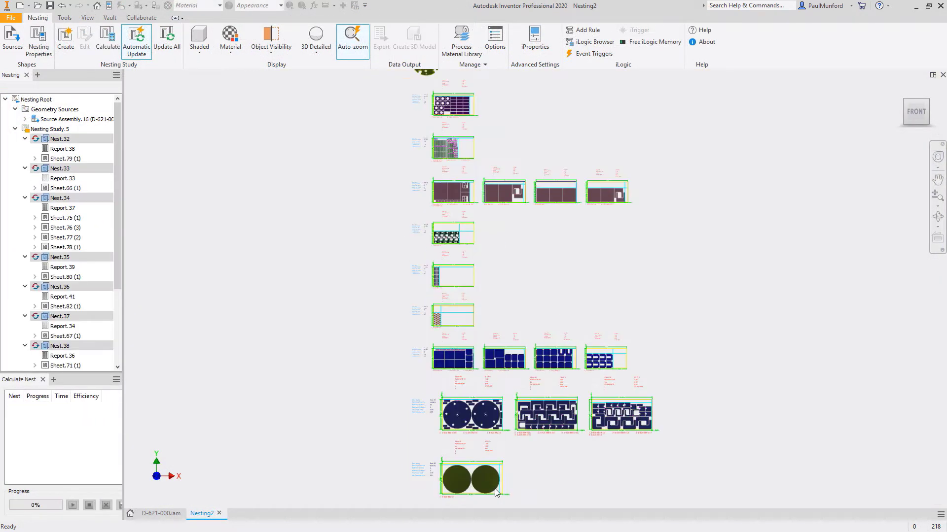
- Show Nest.39's sheets and open Nest.39-Sheet.69 in CAM
{"action": "left_click_drag", "start_coordinate": [118, 256], "coordinate": [118, 339]}
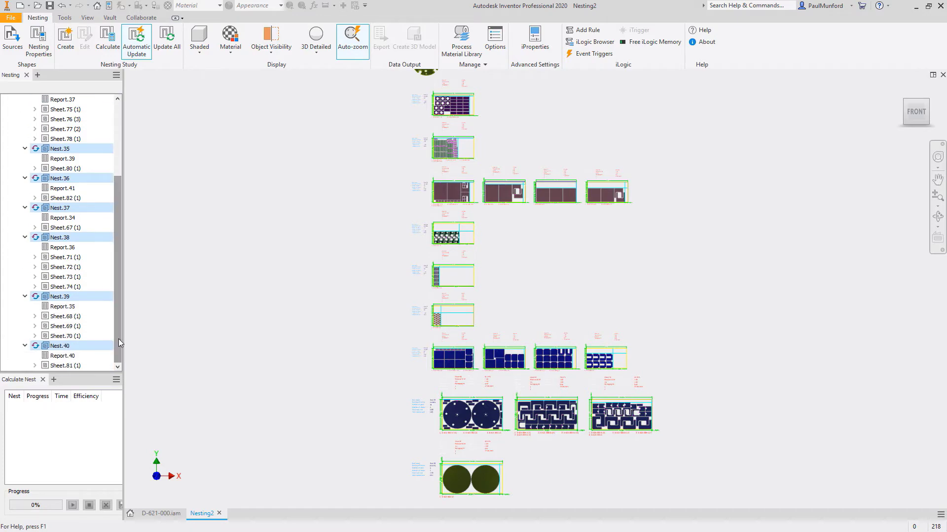
{"action": "left_click", "coordinate": [97, 302]}
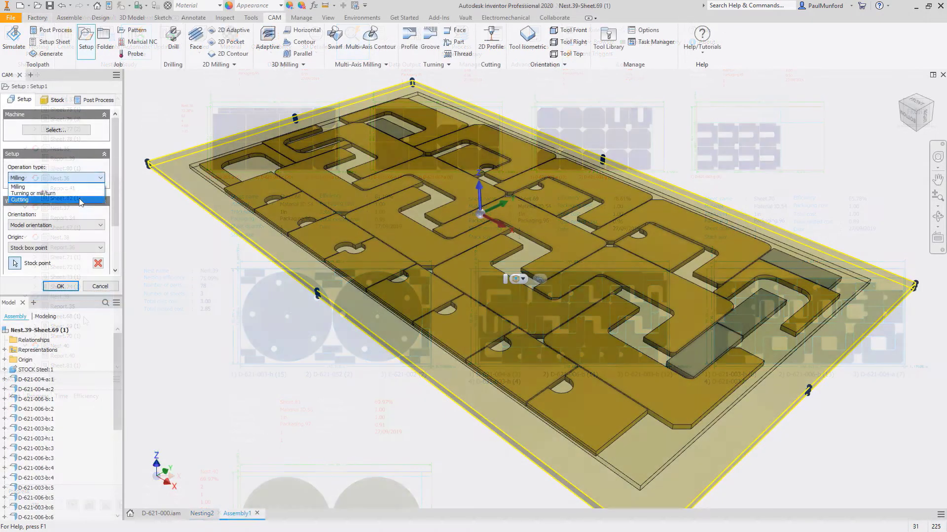
{"action": "left_click", "coordinate": [59, 197]}
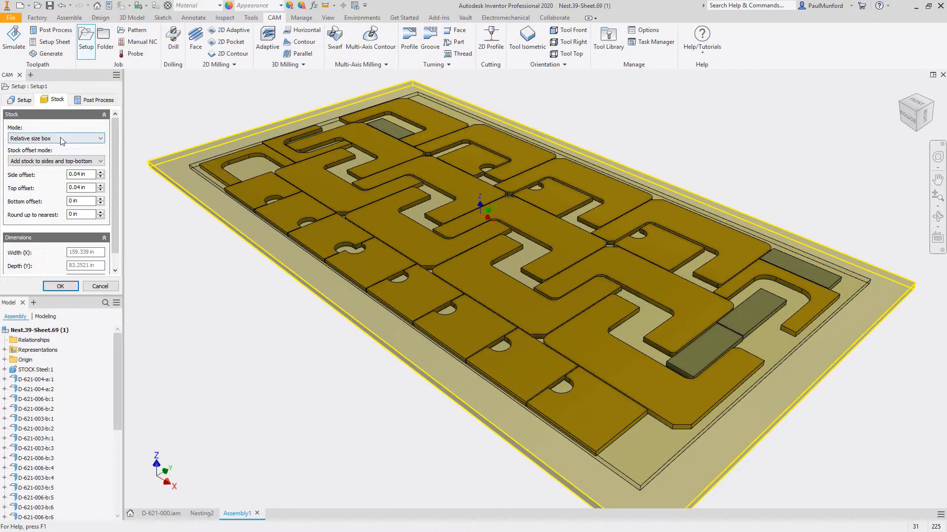
- Set Stock Mode to From solid using the plate, then play the cutting simulation
{"action": "left_click", "coordinate": [62, 141]}
{"action": "left_click", "coordinate": [44, 188]}
{"action": "left_click", "coordinate": [196, 171]}
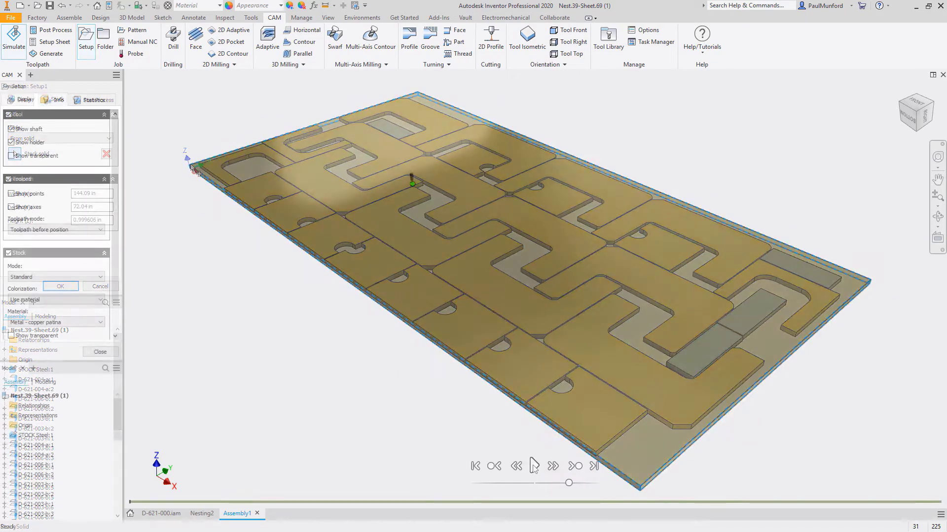
{"action": "left_click", "coordinate": [534, 466]}
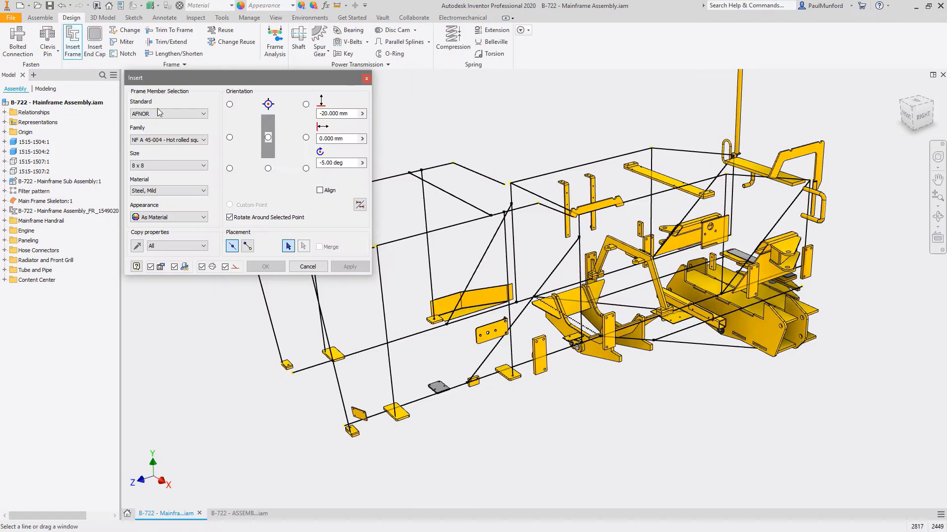
- Choose the ISO 10799-2 rectangular 200x100x10 frame profile
{"action": "left_click", "coordinate": [176, 114]}
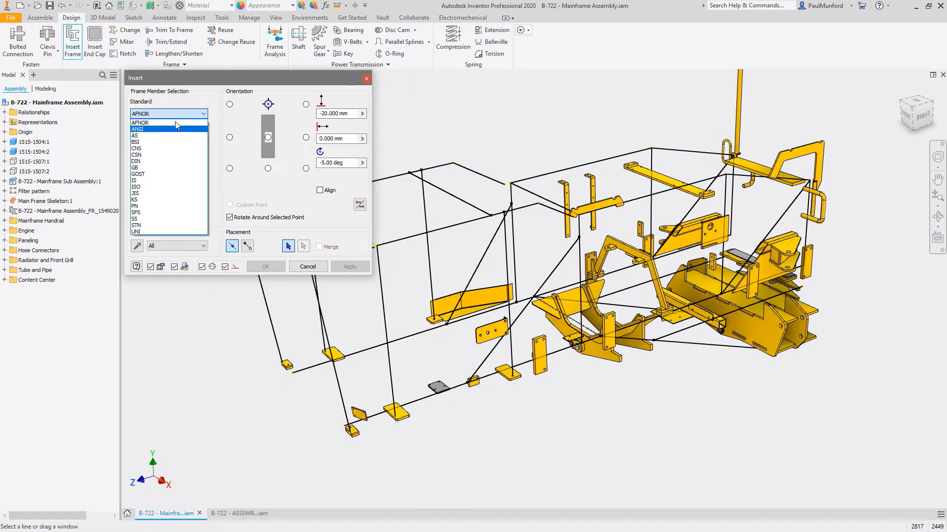
{"action": "left_click", "coordinate": [202, 186]}
{"action": "left_click", "coordinate": [199, 140]}
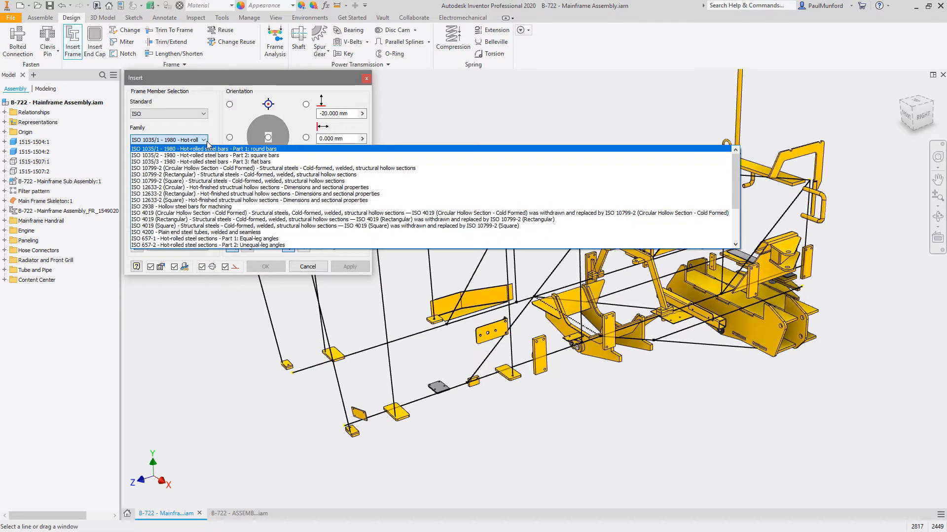
{"action": "left_click", "coordinate": [211, 174]}
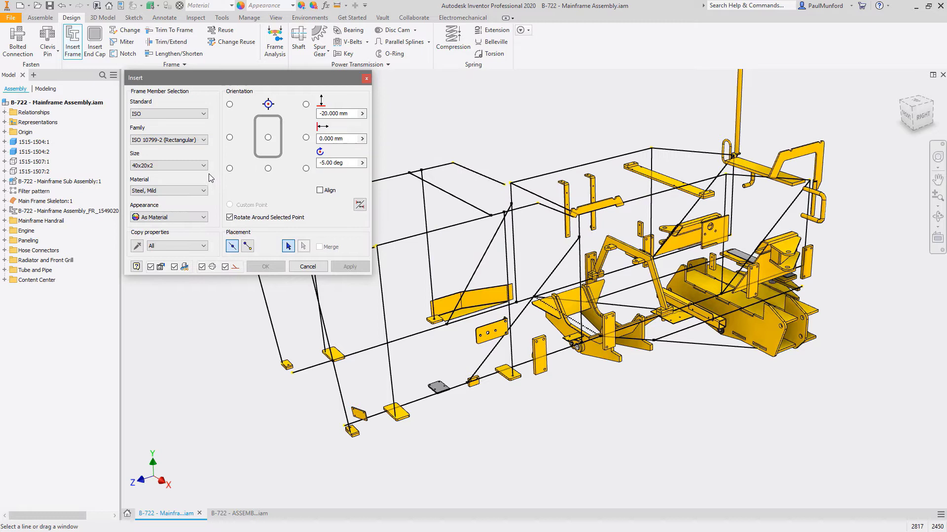
{"action": "left_click", "coordinate": [202, 166]}
{"action": "scroll", "coordinate": [199, 218], "scroll_direction": "down", "scroll_amount": 6}
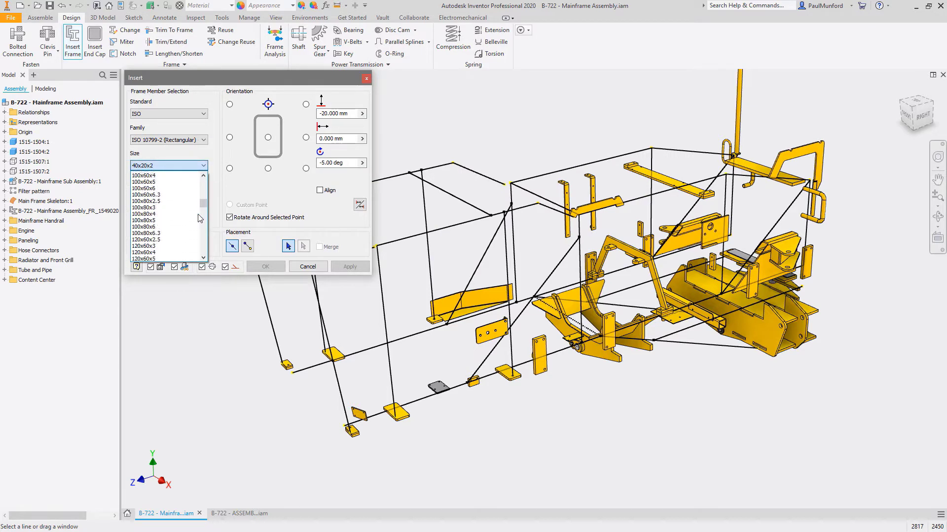
{"action": "scroll", "coordinate": [198, 217], "scroll_direction": "down", "scroll_amount": 12}
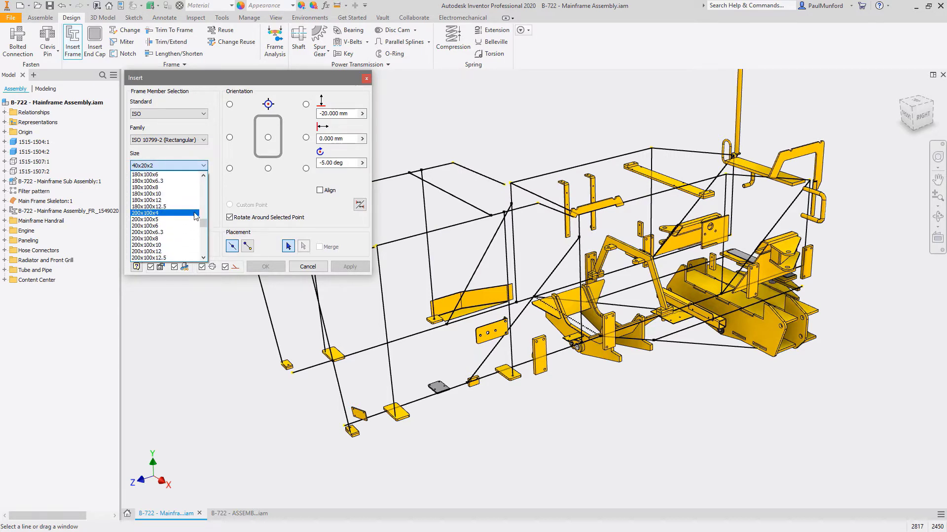
{"action": "left_click", "coordinate": [196, 248]}
- Place 200x100x10 members on the two lower skeleton lines and apply them
{"action": "left_click", "coordinate": [312, 368]}
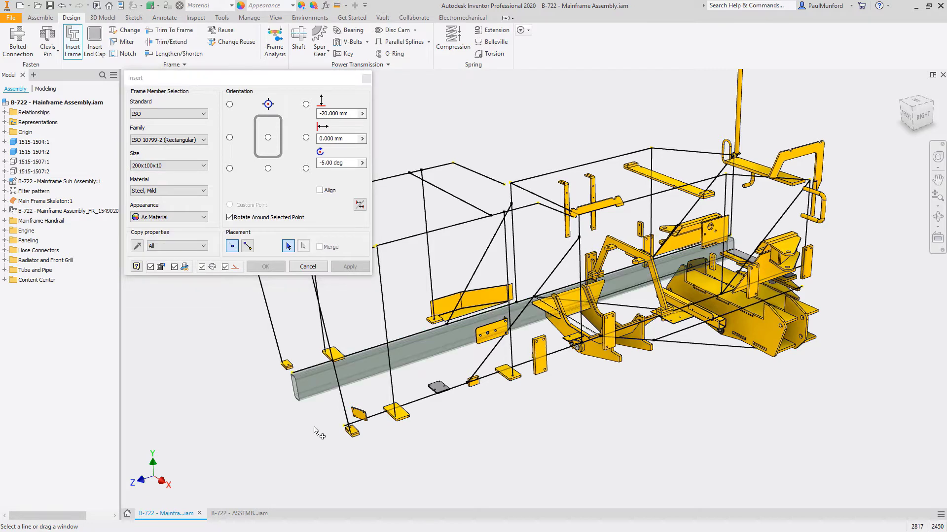
{"action": "left_click", "coordinate": [376, 418]}
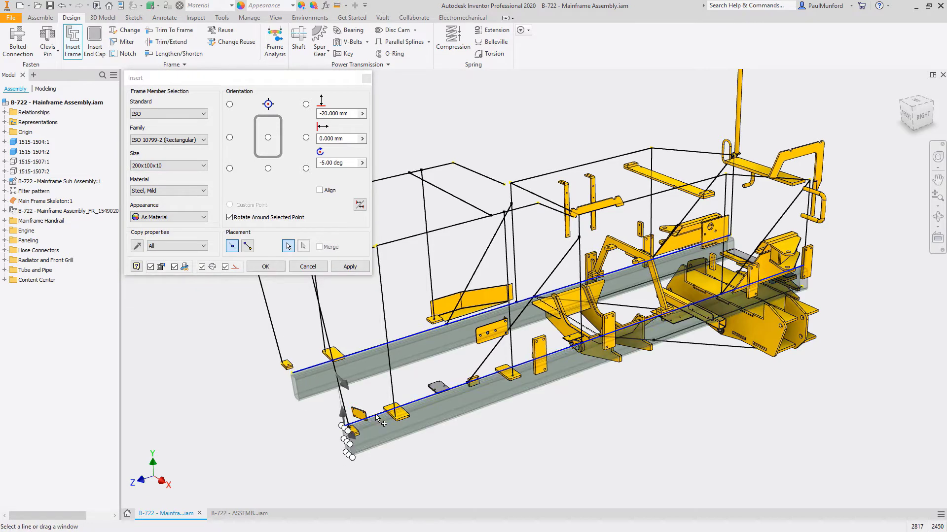
{"action": "left_click", "coordinate": [367, 269]}
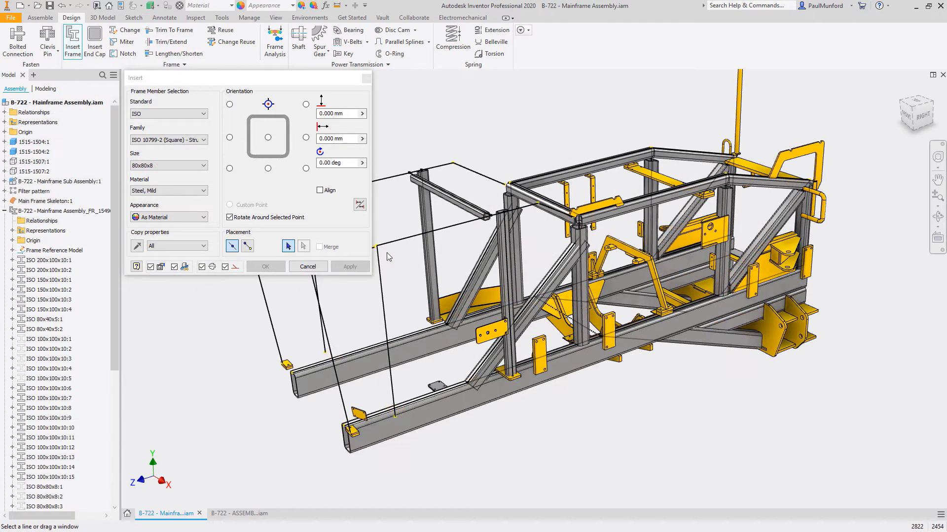
- Miter the top frame corners, including the front and right top rails and the right post
{"action": "left_click", "coordinate": [122, 41]}
{"action": "left_click", "coordinate": [692, 154]}
{"action": "left_click", "coordinate": [731, 197]}
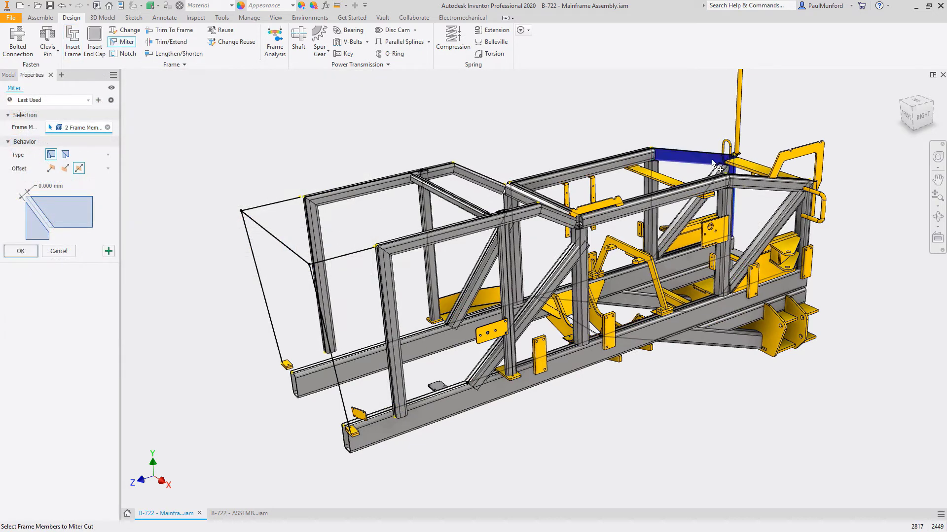
{"action": "left_click", "coordinate": [630, 163]}
{"action": "left_click", "coordinate": [534, 195]}
{"action": "left_click", "coordinate": [651, 198]}
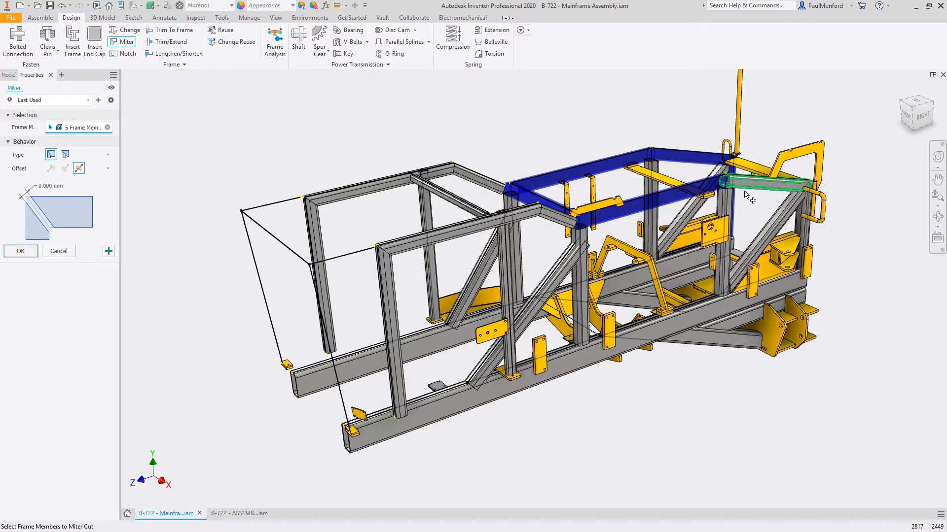
{"action": "left_click", "coordinate": [769, 183]}
{"action": "left_click", "coordinate": [804, 227]}
{"action": "right_click", "coordinate": [843, 173]}
{"action": "left_click", "coordinate": [844, 155]}
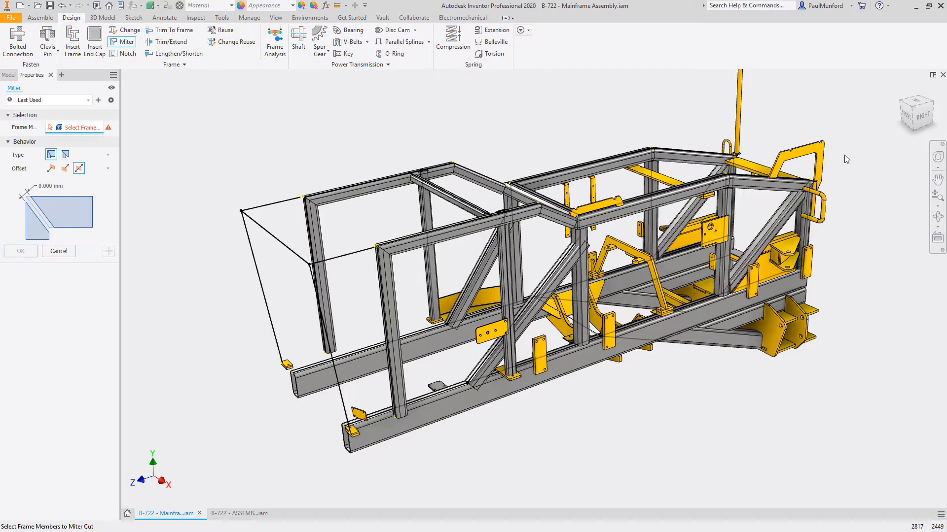
- Trim both diagonal braces to a face and cap the vertical post's bottom end
{"action": "left_click", "coordinate": [166, 41]}
{"action": "left_click", "coordinate": [567, 267]}
{"action": "left_click", "coordinate": [473, 291]}
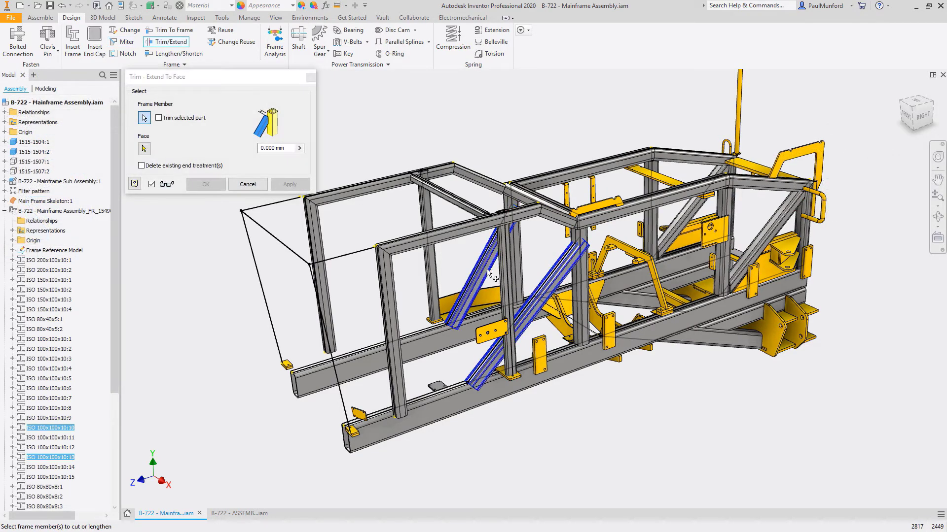
{"action": "right_click", "coordinate": [489, 271]}
{"action": "left_click", "coordinate": [508, 274]}
{"action": "left_click", "coordinate": [584, 242]}
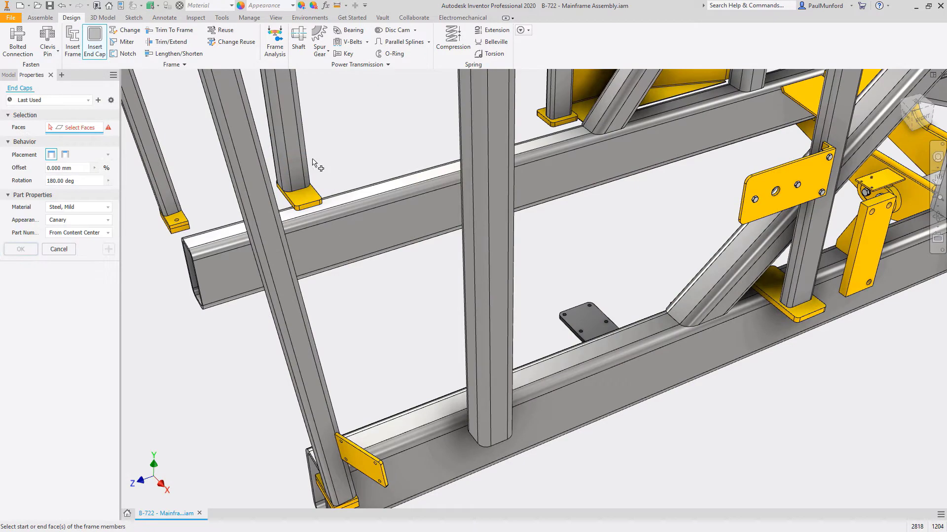
{"action": "left_click", "coordinate": [468, 435]}
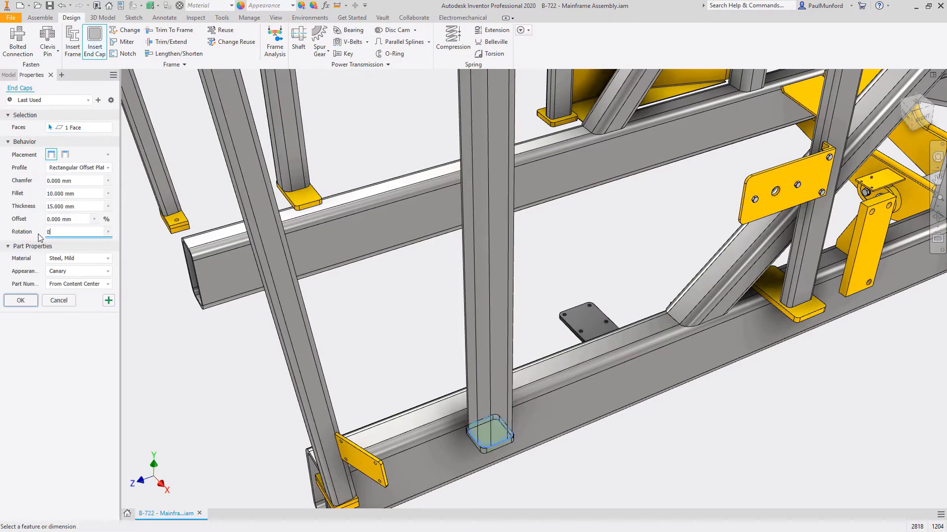
{"action": "left_click", "coordinate": [21, 300]}
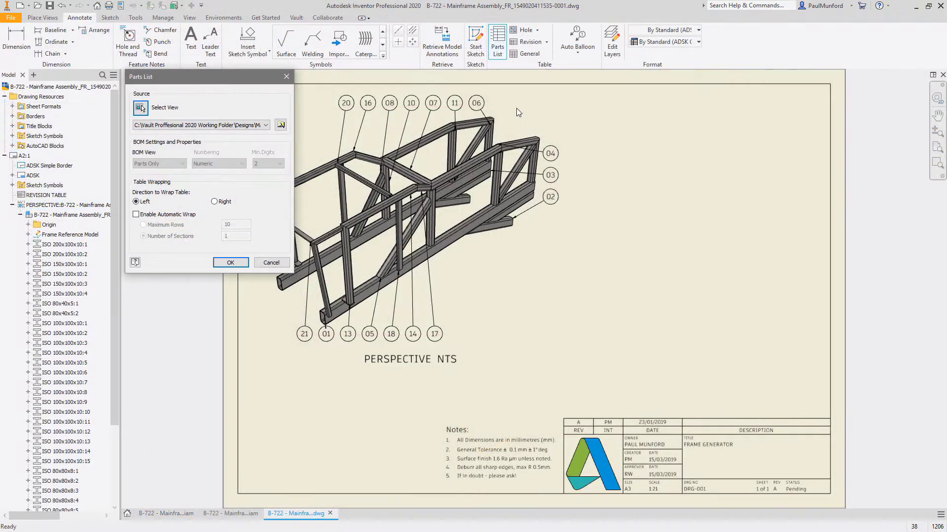
- Choose the ADSK Materials List style and place the parts list at the border's top-right corner
{"action": "left_click", "coordinate": [682, 42]}
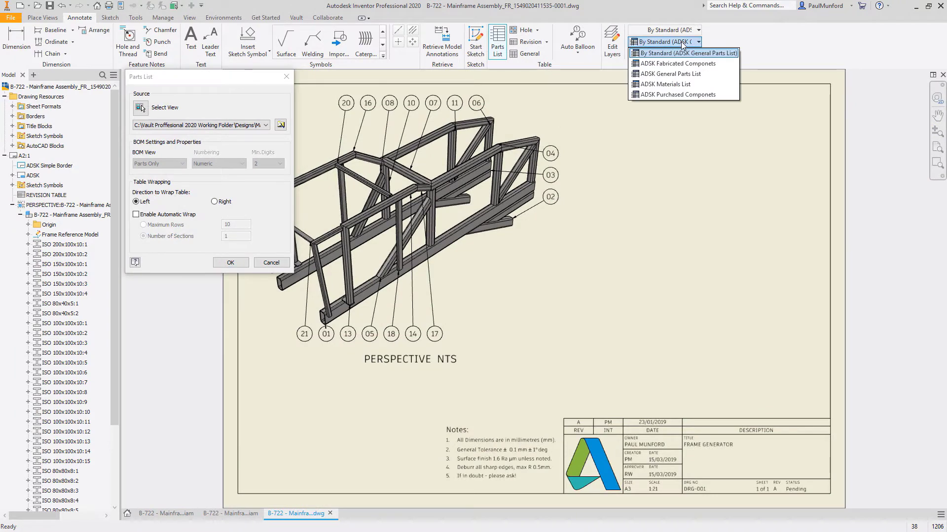
{"action": "left_click", "coordinate": [686, 85]}
{"action": "right_click", "coordinate": [686, 116]}
{"action": "left_click", "coordinate": [720, 117]}
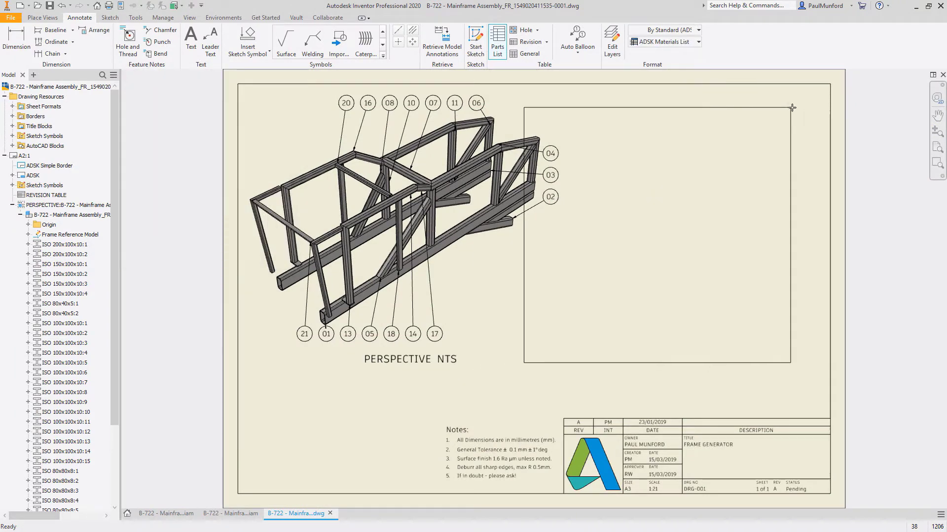
{"action": "left_click", "coordinate": [833, 84]}
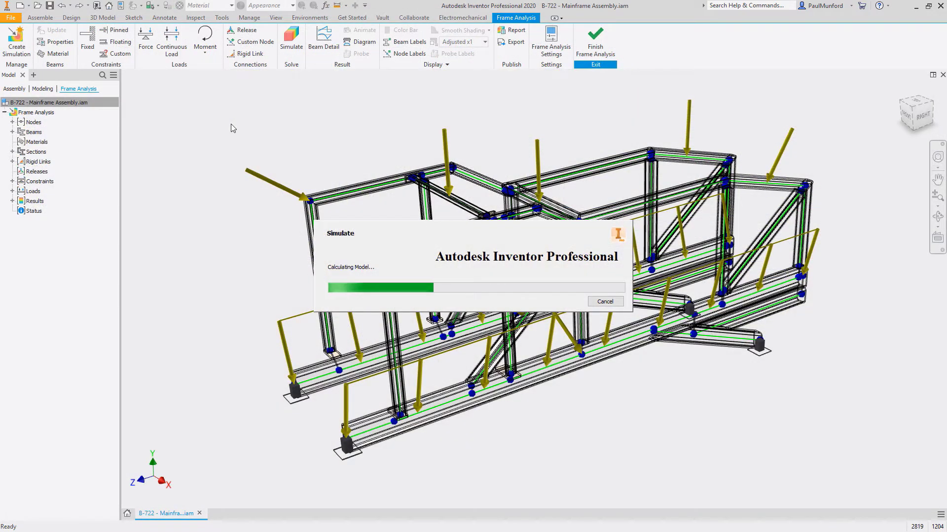
- Play the frame's displacement results animation from the Animate Results dialog
{"action": "left_click", "coordinate": [365, 31]}
{"action": "left_click", "coordinate": [287, 102]}
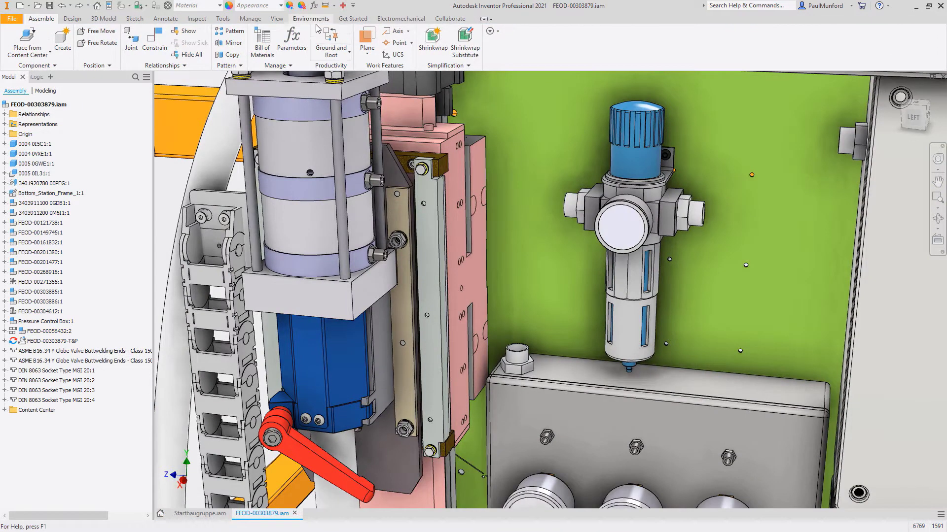
- Create a new Tube and Pipe run with the default file name
{"action": "left_click", "coordinate": [311, 19]}
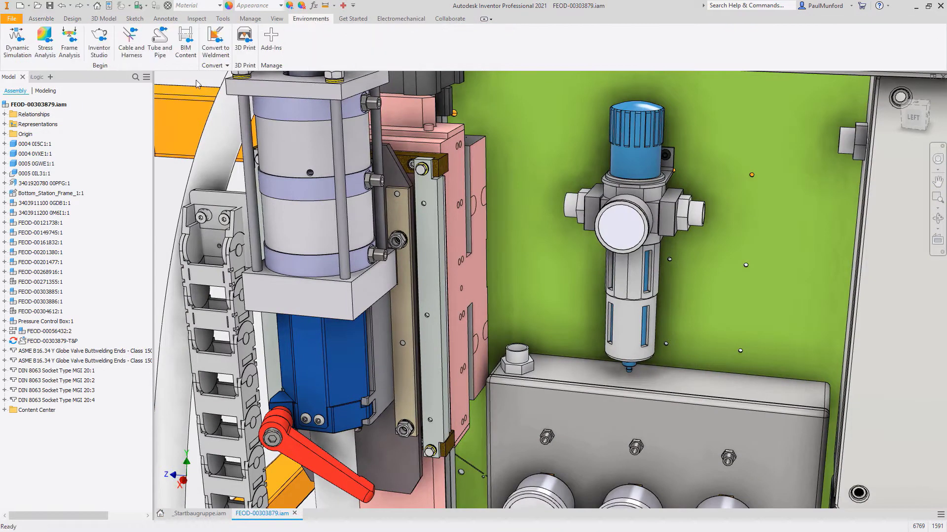
{"action": "left_click", "coordinate": [160, 45]}
{"action": "left_click", "coordinate": [278, 143]}
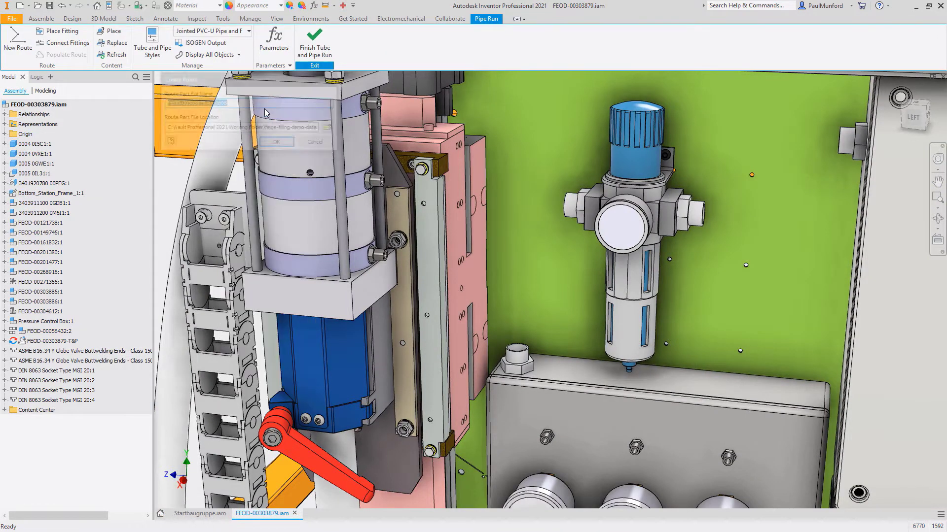
- Auto-route pipes from the fittings to the regulator's right and left ports, then populate and finish the routes
{"action": "left_click", "coordinate": [277, 143]}
{"action": "right_click", "coordinate": [270, 143]}
{"action": "left_click", "coordinate": [270, 116]}
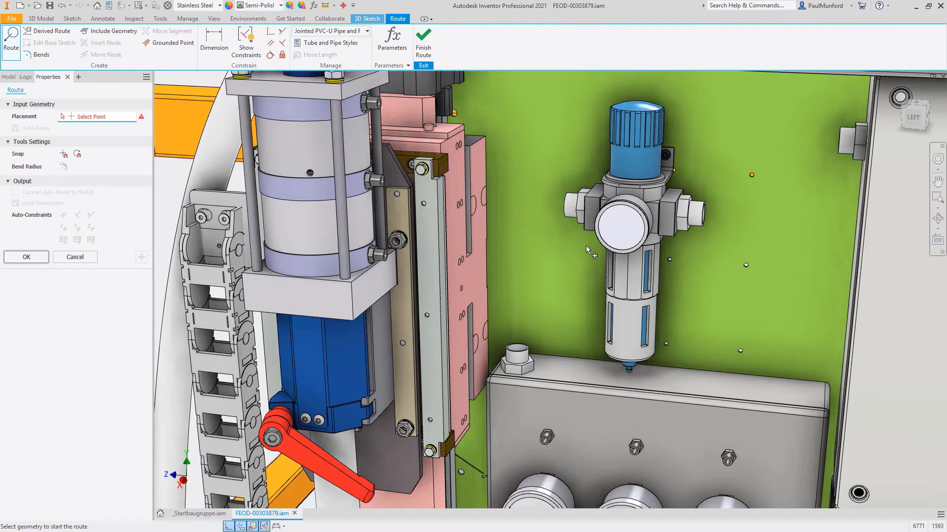
{"action": "left_click", "coordinate": [839, 140]}
{"action": "left_click", "coordinate": [704, 217]}
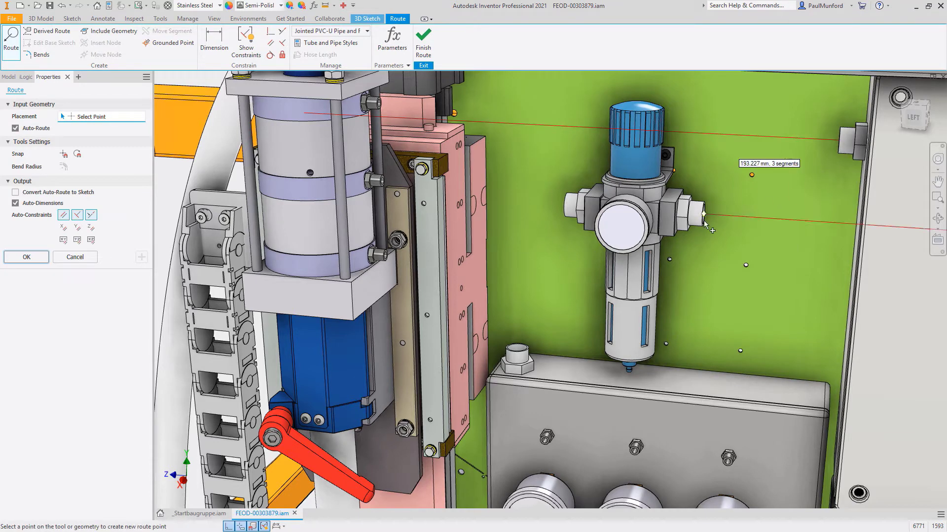
{"action": "left_click", "coordinate": [143, 261]}
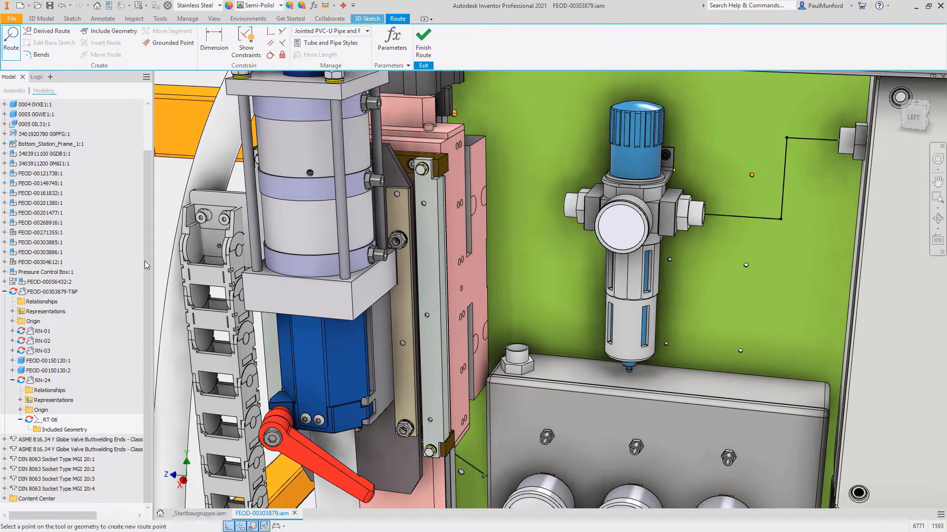
{"action": "left_click", "coordinate": [521, 350]}
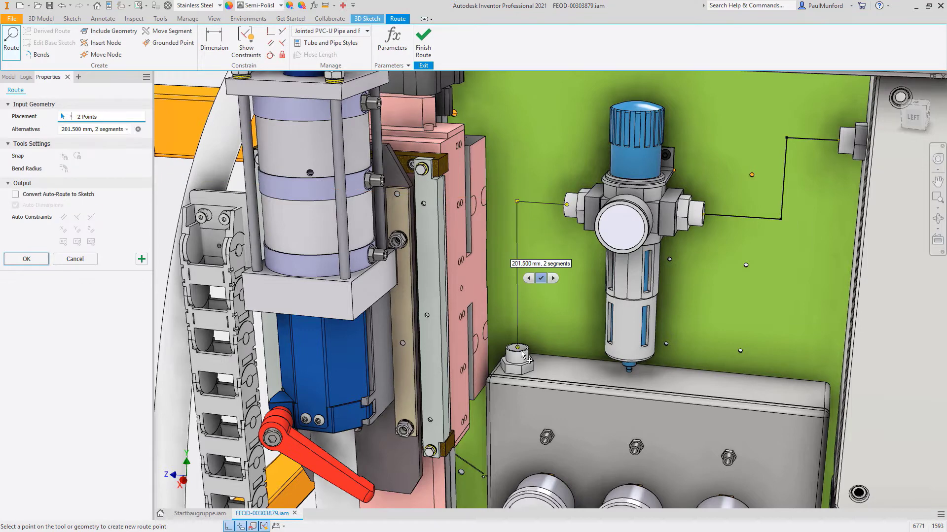
{"action": "left_click", "coordinate": [27, 259]}
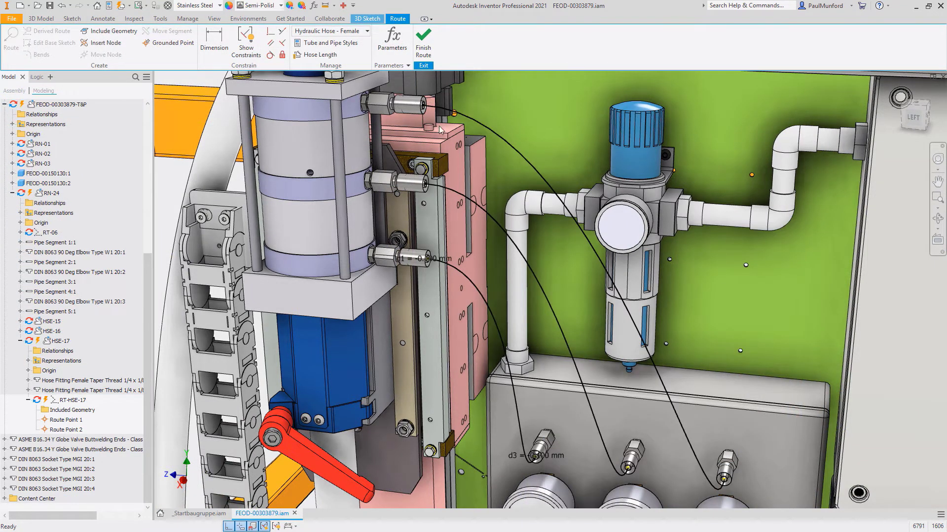
{"action": "left_click", "coordinate": [423, 42]}
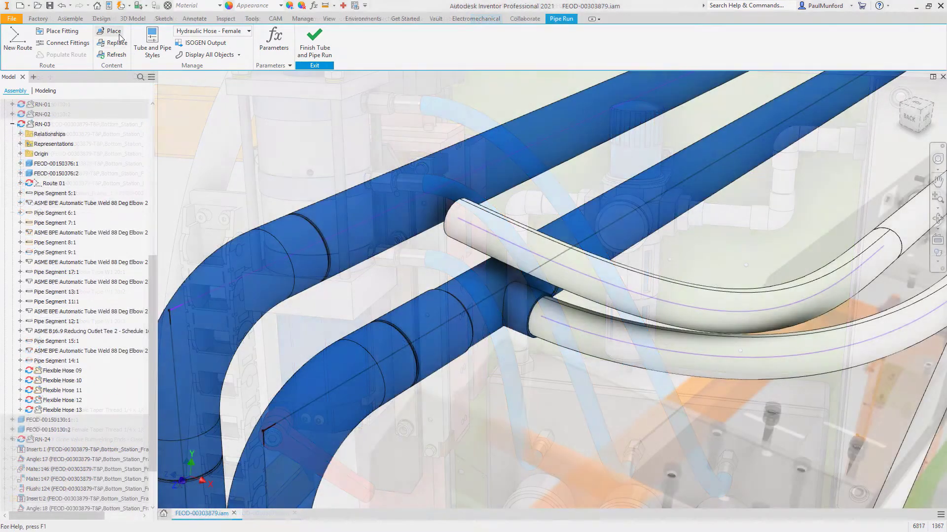
- Place an ASME B16.9 Reducing Outlet Tee on the blue pipe at an exact offset, branch turned toward the white hose
{"action": "left_click", "coordinate": [118, 33]}
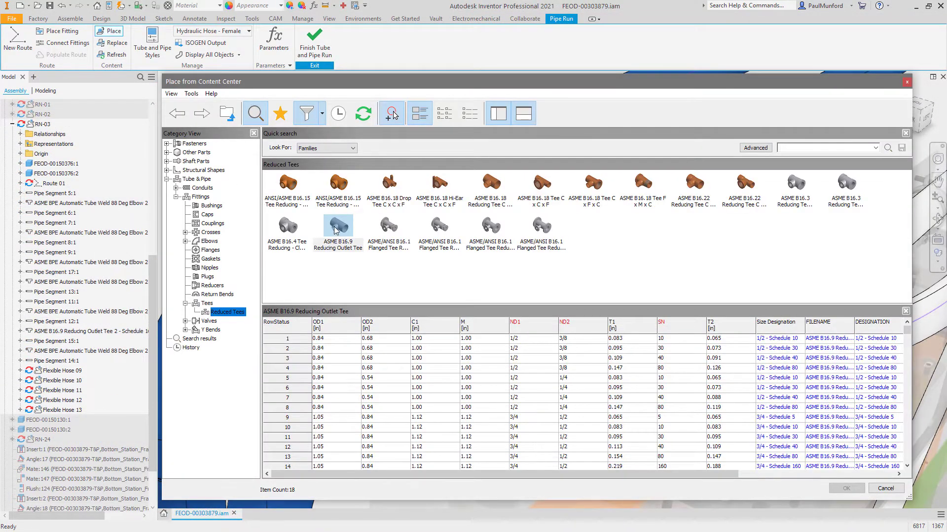
{"action": "double_click", "coordinate": [334, 230]}
{"action": "left_click", "coordinate": [403, 203]}
{"action": "right_click", "coordinate": [402, 203]}
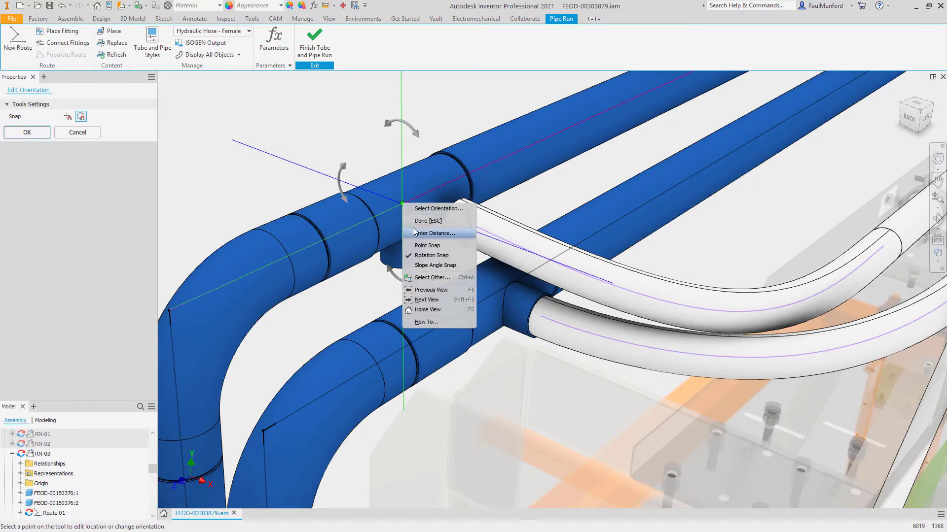
{"action": "left_click", "coordinate": [433, 233]}
{"action": "key", "text": "Return"}
{"action": "left_click_drag", "start_coordinate": [479, 229], "coordinate": [472, 247]}
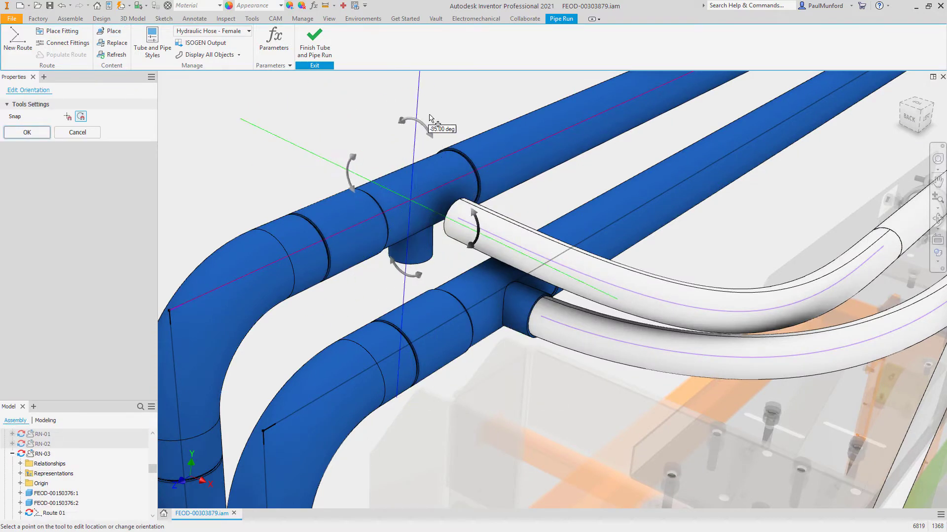
{"action": "right_click", "coordinate": [419, 107]}
{"action": "left_click", "coordinate": [431, 119]}
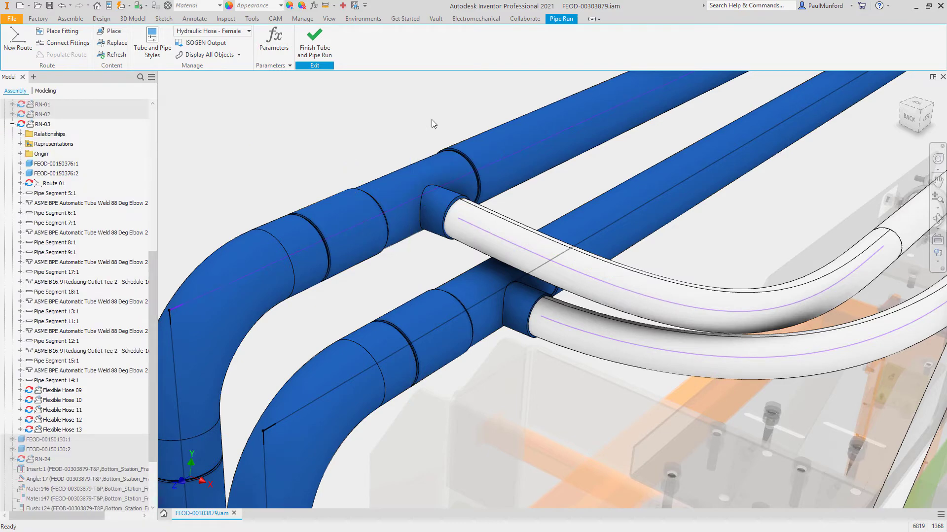
- Connect the white hose end to the tee's branch outlet
{"action": "right_click", "coordinate": [439, 168]}
{"action": "left_click", "coordinate": [387, 132]}
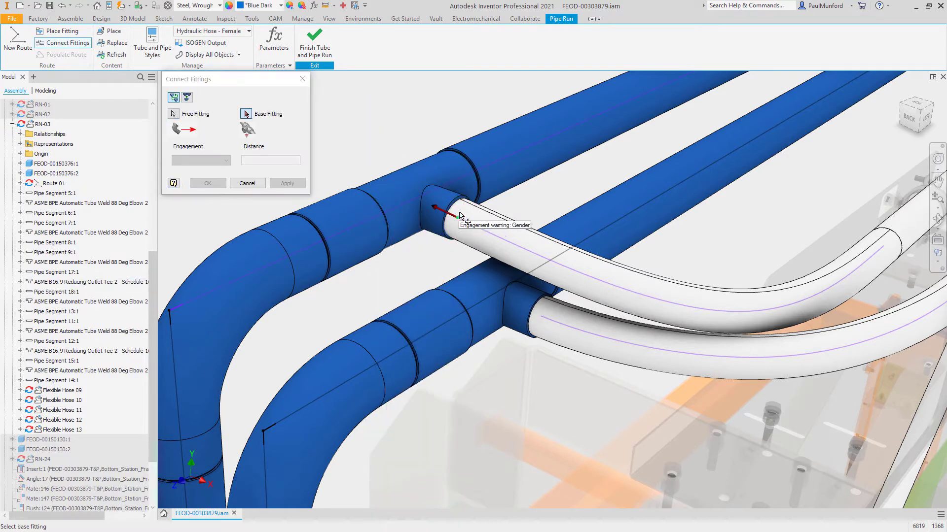
{"action": "left_click", "coordinate": [434, 207]}
{"action": "left_click", "coordinate": [315, 44]}
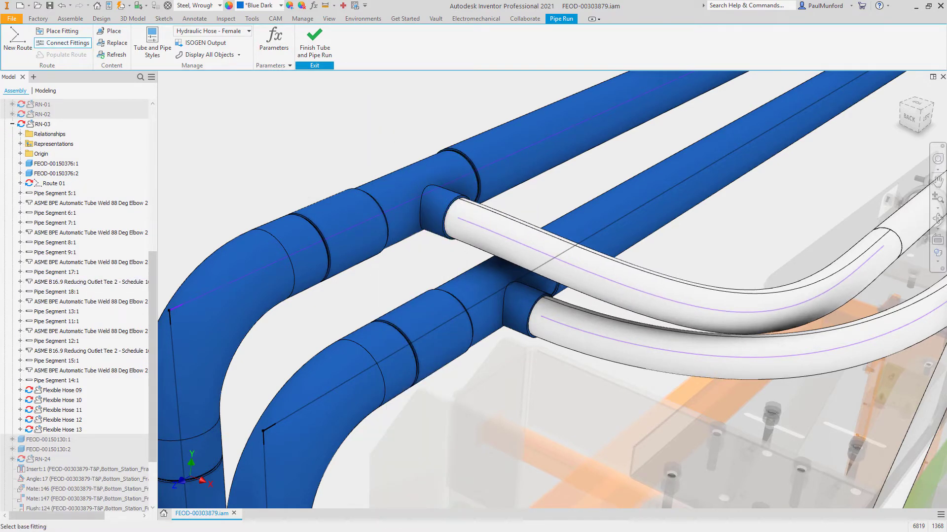
- Review the bill of materials and close it
{"action": "left_click", "coordinate": [424, 49]}
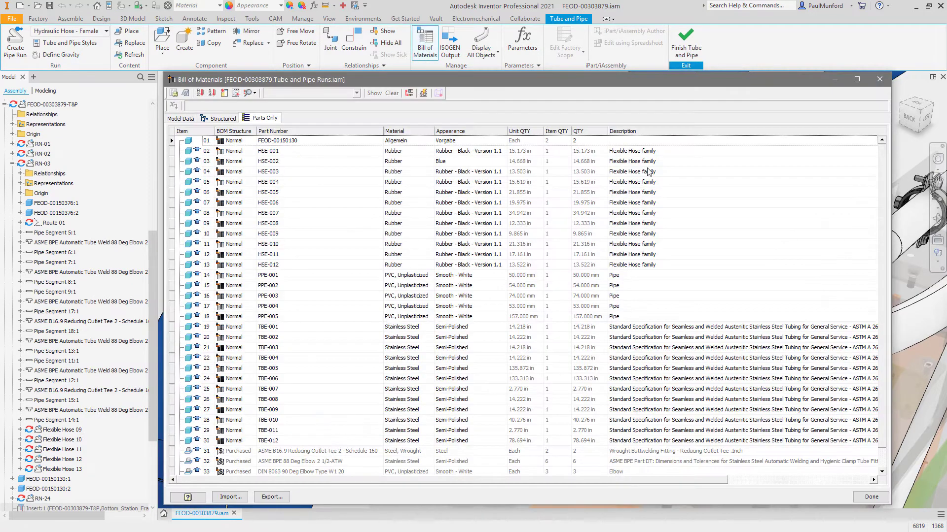
{"action": "left_click", "coordinate": [883, 209]}
{"action": "left_click", "coordinate": [880, 79]}
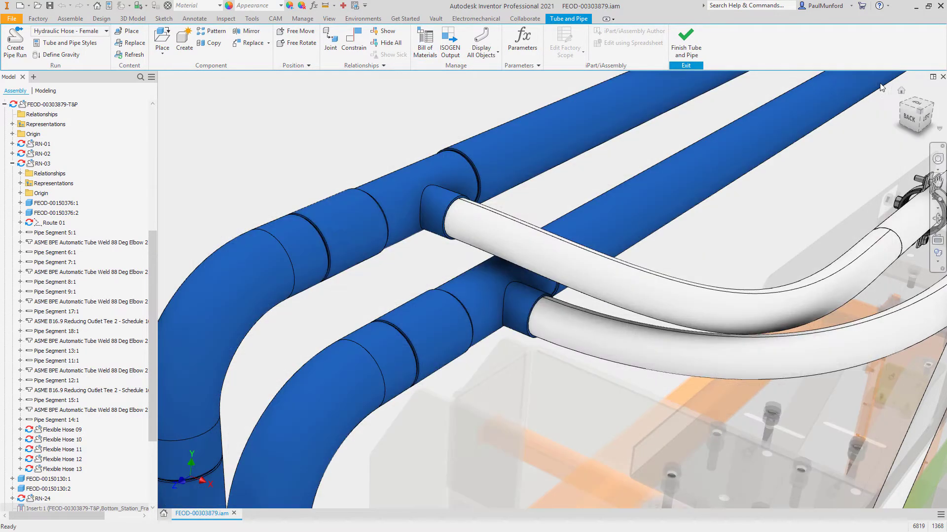
- Save the pipe run's ISOGEN output and switch the skid vessel type to HSV-AD-A
{"action": "left_click", "coordinate": [449, 49]}
{"action": "left_click", "coordinate": [561, 314]}
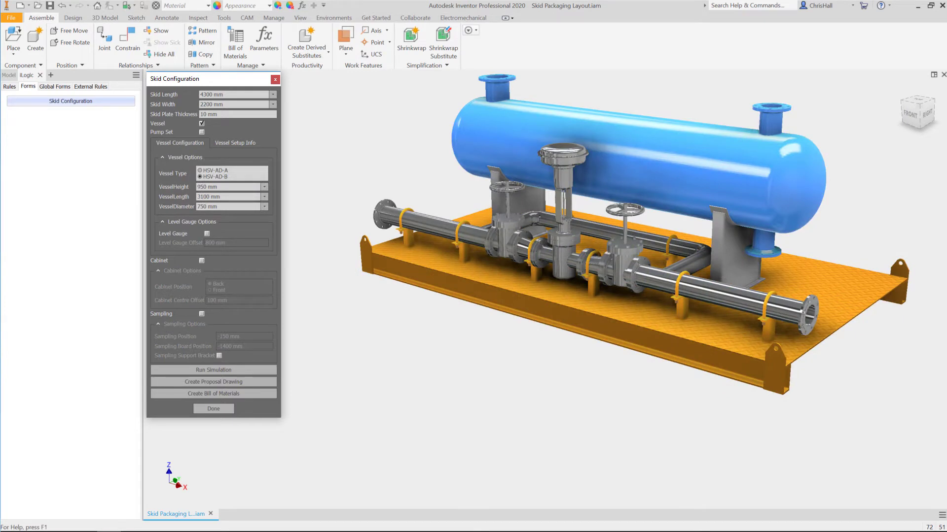
{"action": "left_click", "coordinate": [200, 171]}
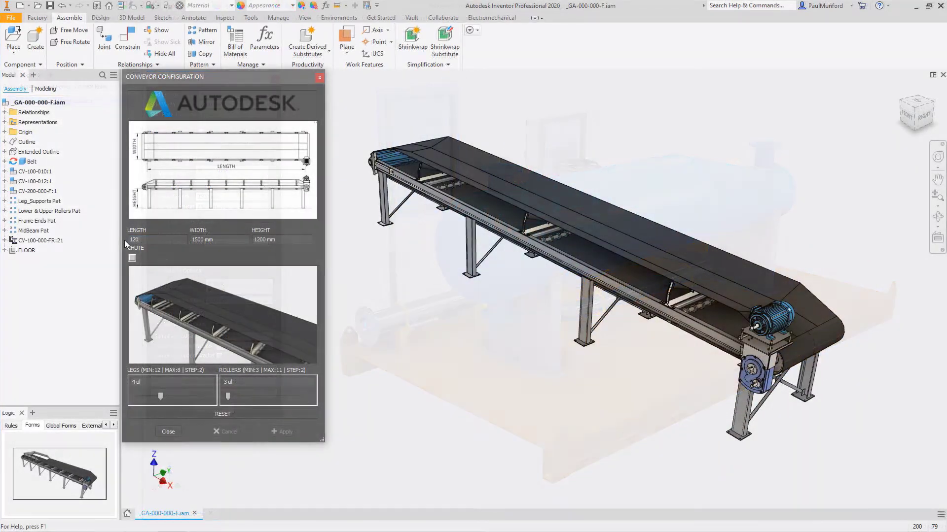
- Set the conveyor to 12000 mm length with 9 rollers and apply
{"action": "left_click", "coordinate": [276, 431]}
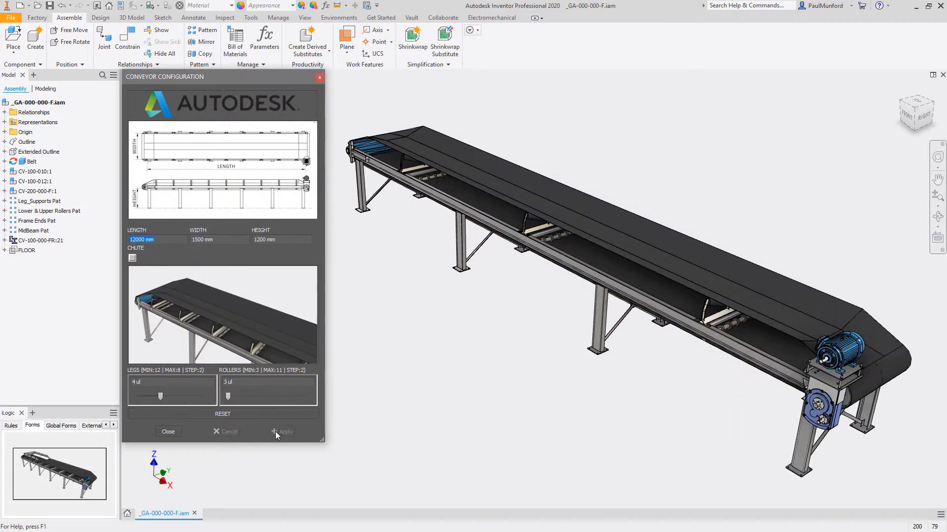
{"action": "left_click_drag", "start_coordinate": [228, 396], "coordinate": [296, 400]}
{"action": "left_click", "coordinate": [285, 432]}
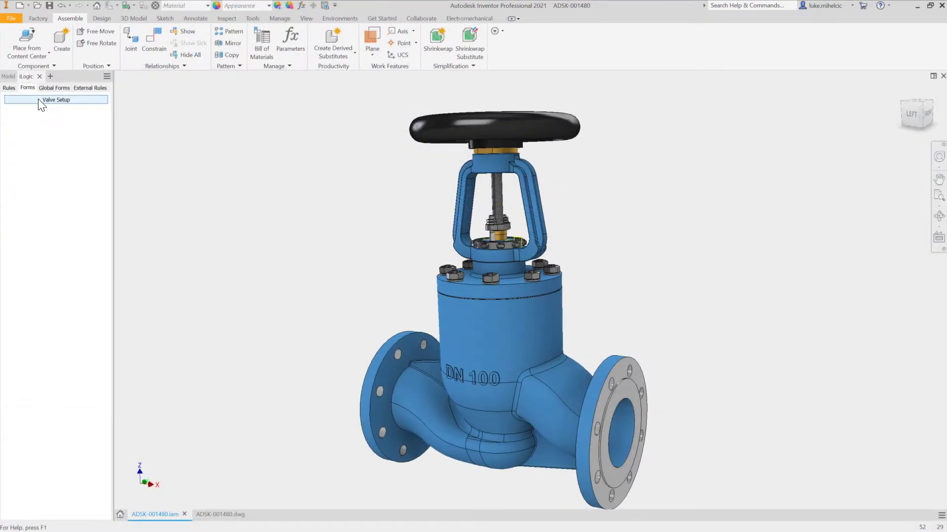
- Set the valve size to 80 mm and start a 'Valve Sizes' rule with 'Select Case NB'
{"action": "left_click", "coordinate": [69, 101]}
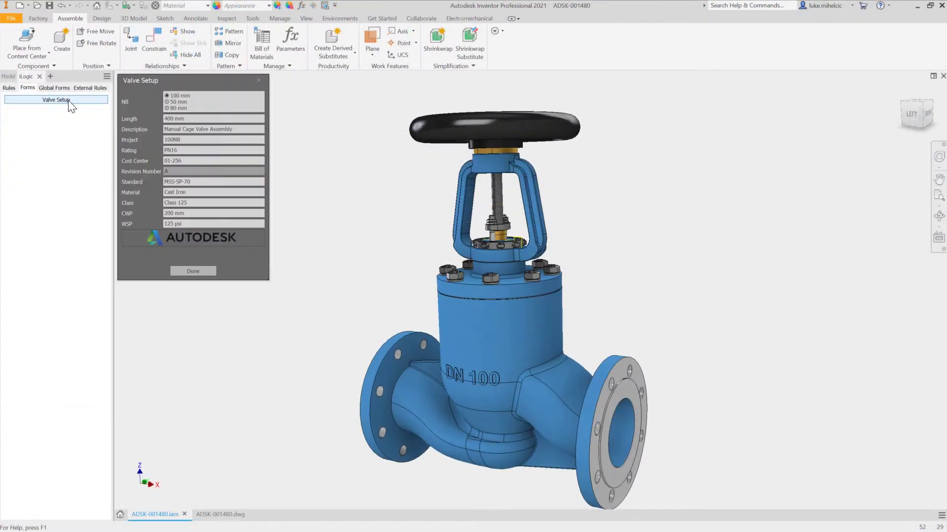
{"action": "left_click", "coordinate": [167, 109]}
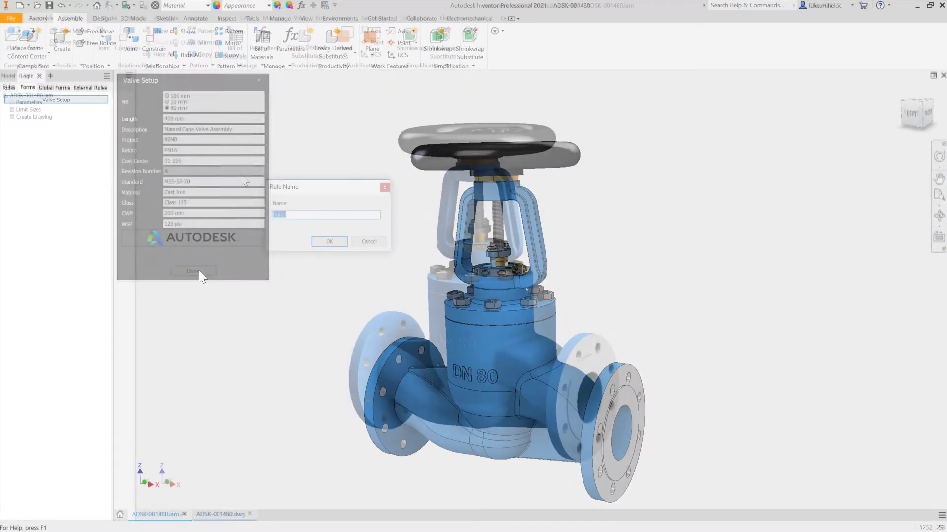
{"action": "type", "text": "Valve Sizes"}
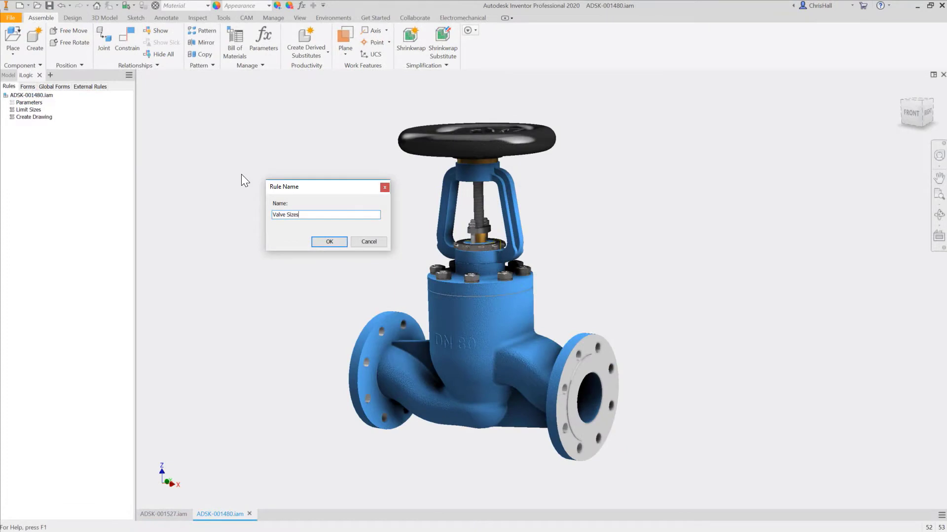
{"action": "key", "text": "Return"}
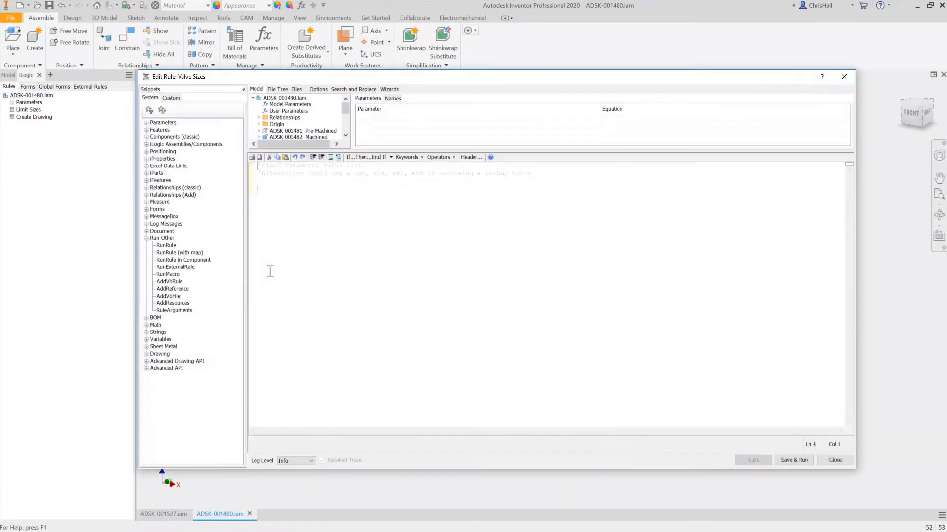
{"action": "type", "text": "'Fixed Parameter Value List. 'Alternative could use a csv, xls, xml, etc If refereing a lookup table"}
{"action": "type", "text": "Select Case NB"}
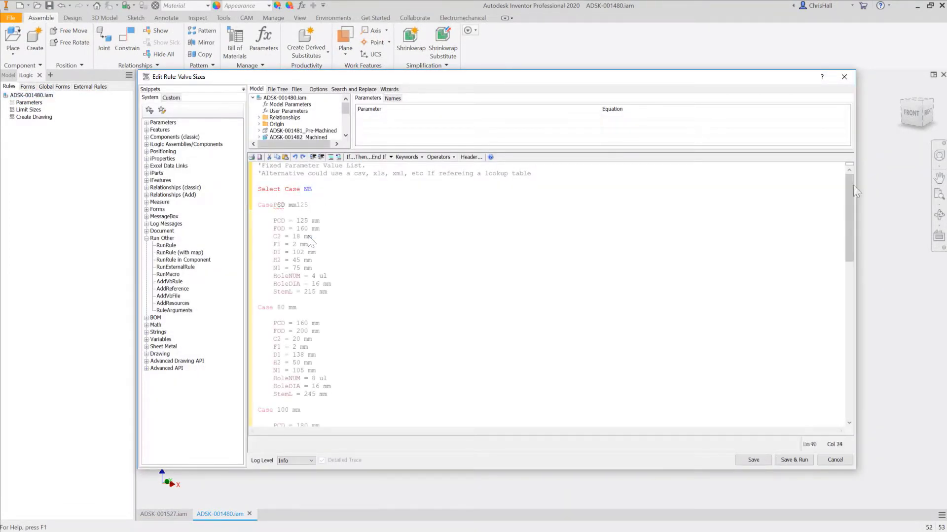
{"action": "left_click_drag", "start_coordinate": [853, 185], "coordinate": [849, 375]}
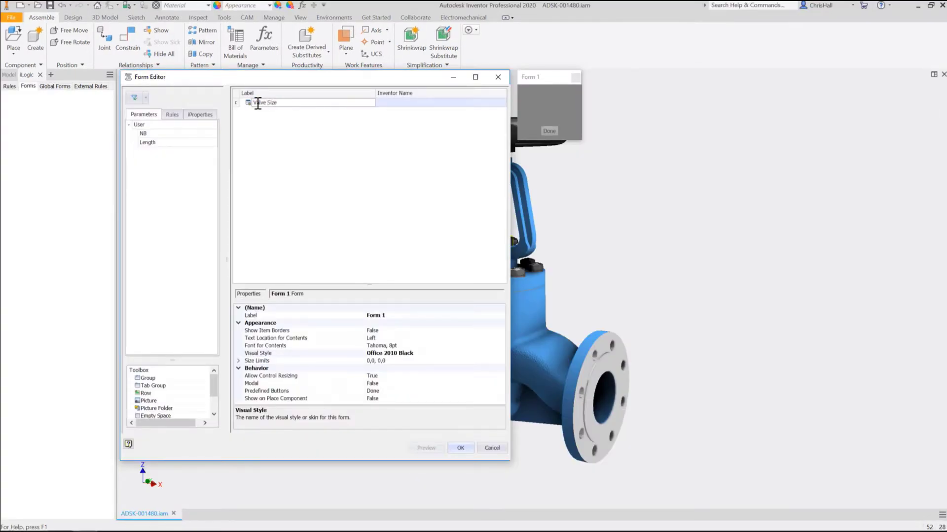
- Add NB, Length, Part Number and Description to the Valve Size form
{"action": "left_click_drag", "start_coordinate": [143, 133], "coordinate": [290, 142]}
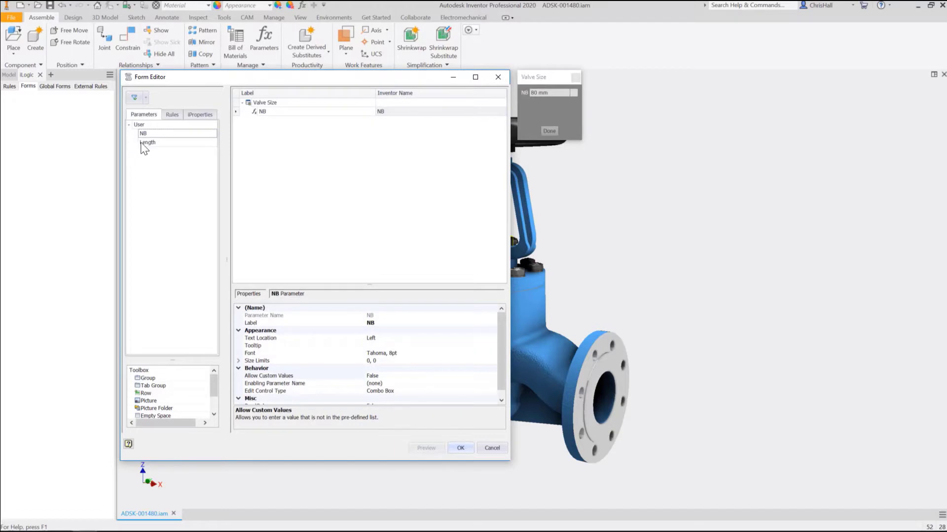
{"action": "left_click_drag", "start_coordinate": [142, 143], "coordinate": [276, 122]}
{"action": "left_click", "coordinate": [196, 117]}
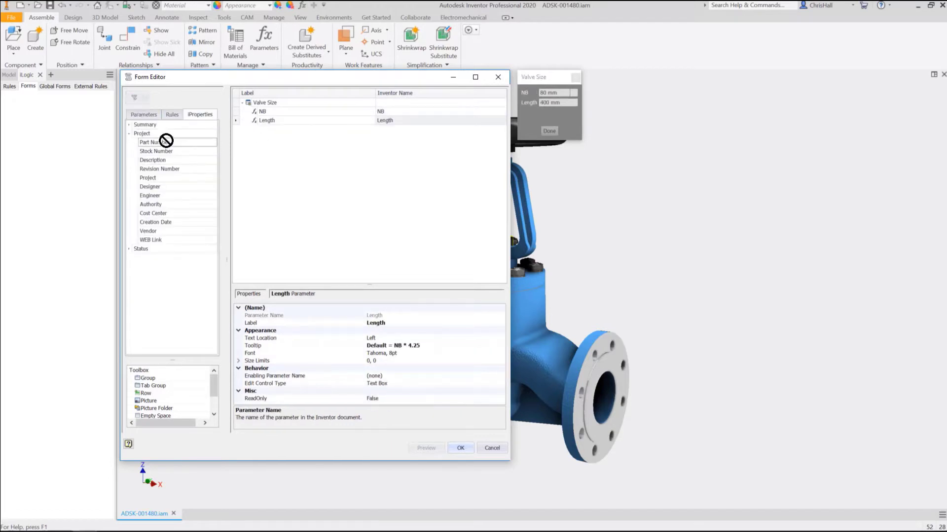
{"action": "left_click_drag", "start_coordinate": [166, 140], "coordinate": [276, 129]}
{"action": "left_click_drag", "start_coordinate": [153, 160], "coordinate": [268, 148]}
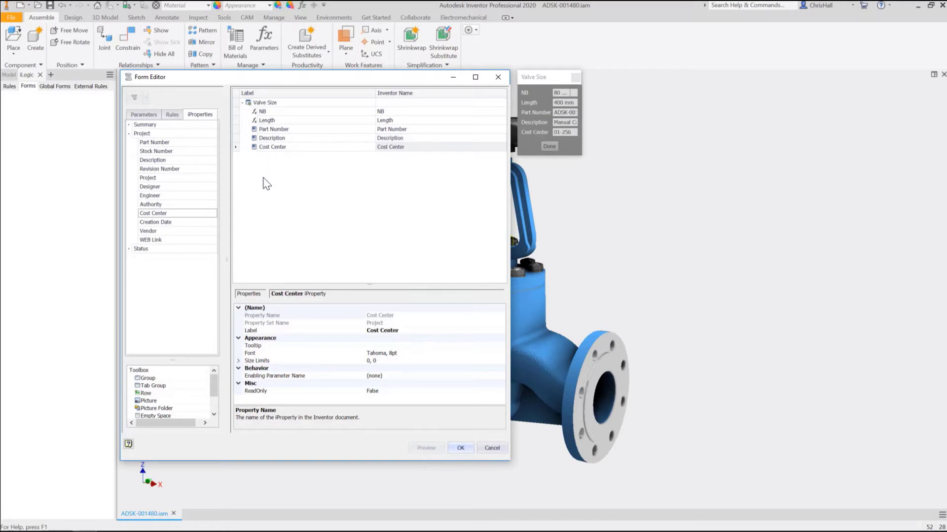
{"action": "scroll", "coordinate": [215, 388], "scroll_direction": "down", "scroll_amount": 1}
- Add a picture showing logo.png to the Valve Size form and save the form
{"action": "left_click_drag", "start_coordinate": [146, 378], "coordinate": [269, 156]}
{"action": "left_click", "coordinate": [409, 330]}
{"action": "left_click", "coordinate": [501, 330]}
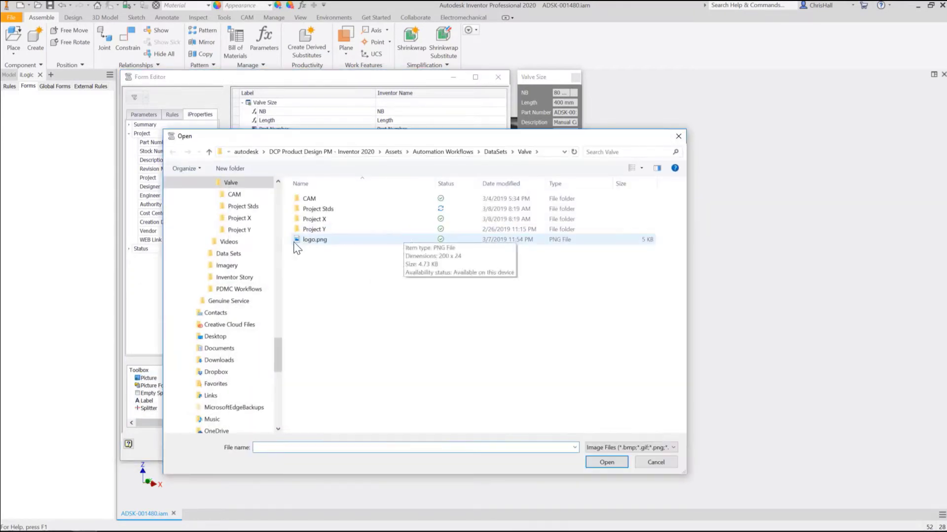
{"action": "left_click", "coordinate": [306, 242]}
{"action": "left_click", "coordinate": [608, 463]}
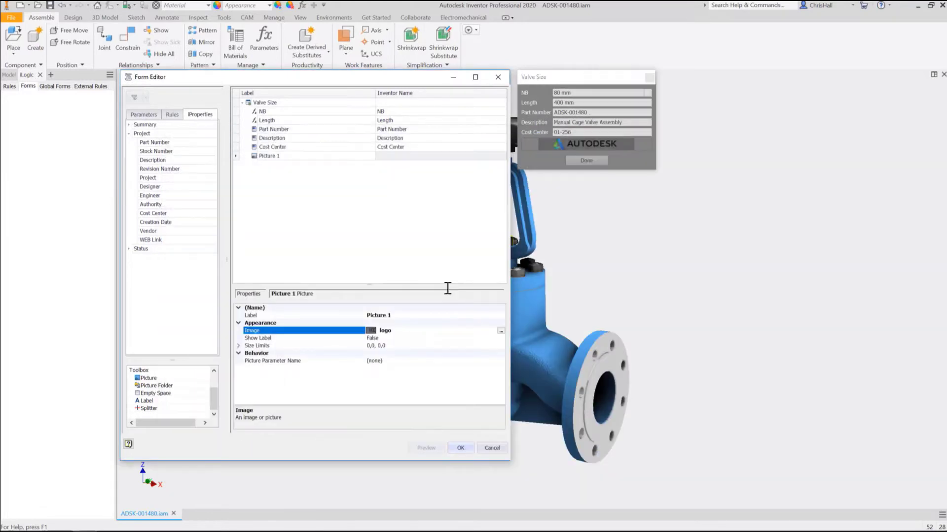
{"action": "left_click", "coordinate": [459, 448]}
- Open the Valve Size form over the valve and pick a nominal bore size
{"action": "left_click", "coordinate": [61, 101]}
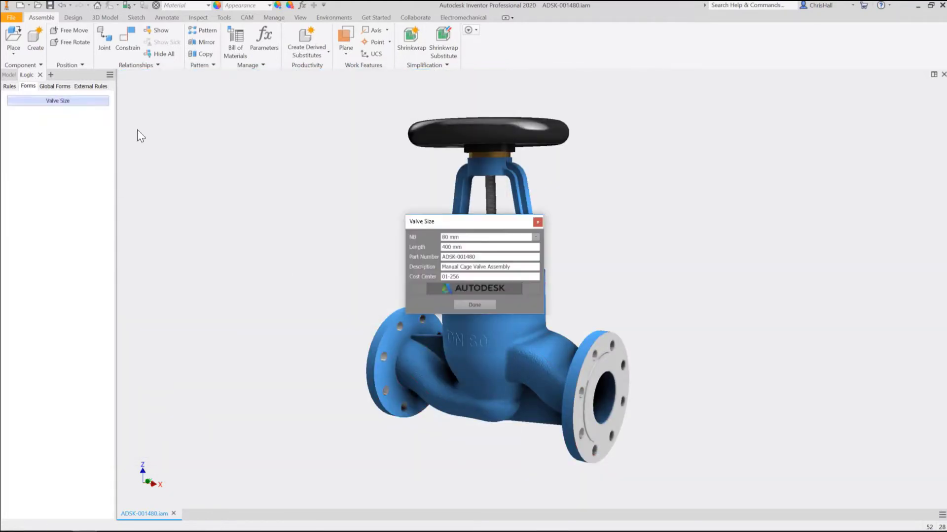
{"action": "left_click", "coordinate": [536, 237]}
{"action": "left_click", "coordinate": [486, 247]}
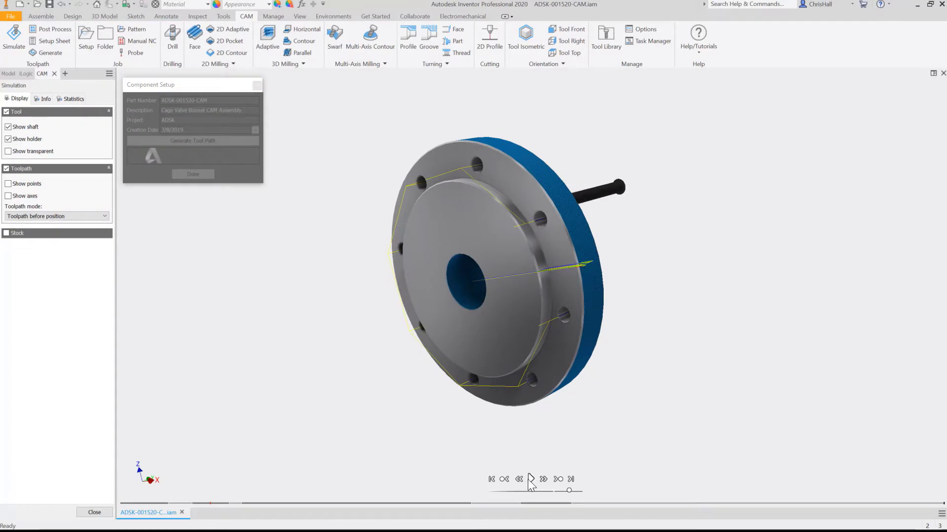
- Play the CAM tool-path simulation around the valve bonnet flange
{"action": "left_click", "coordinate": [529, 480]}
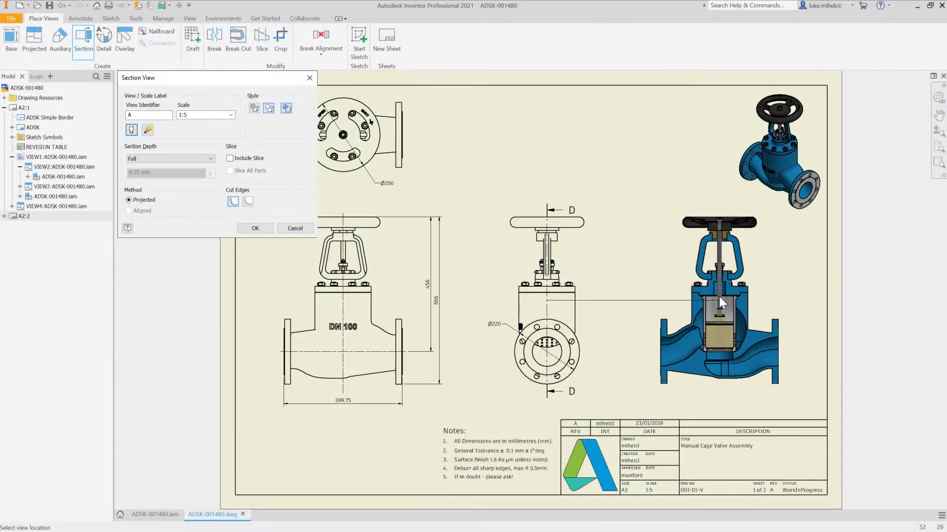
- Place section view A-A and dimension the inner flange circle as Ø100
{"action": "left_click", "coordinate": [717, 299]}
{"action": "left_click", "coordinate": [74, 21]}
{"action": "key", "text": "d"}
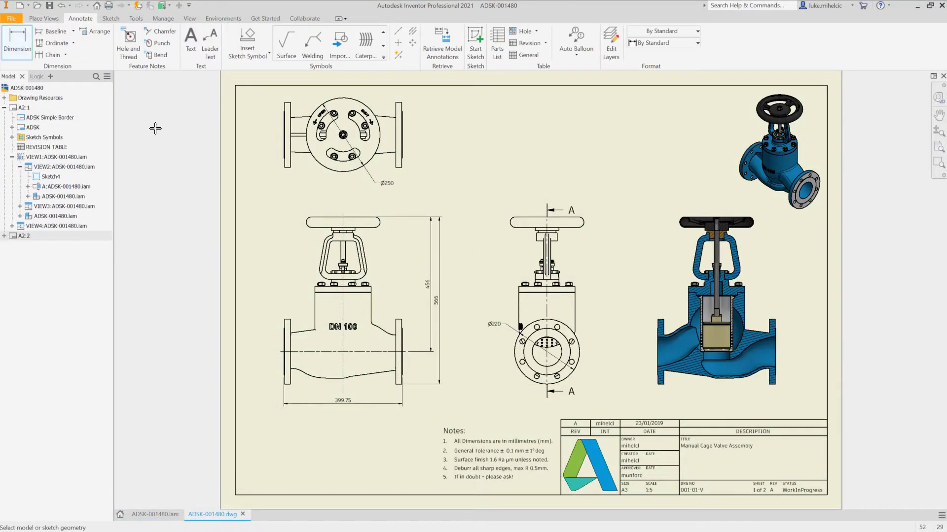
{"action": "left_click", "coordinate": [542, 366]}
{"action": "left_click", "coordinate": [507, 383]}
{"action": "key", "text": "Escape"}
- On sheet 2, insert a parts list sourced from the isometric valve view
{"action": "double_click", "coordinate": [24, 236]}
{"action": "left_click", "coordinate": [497, 43]}
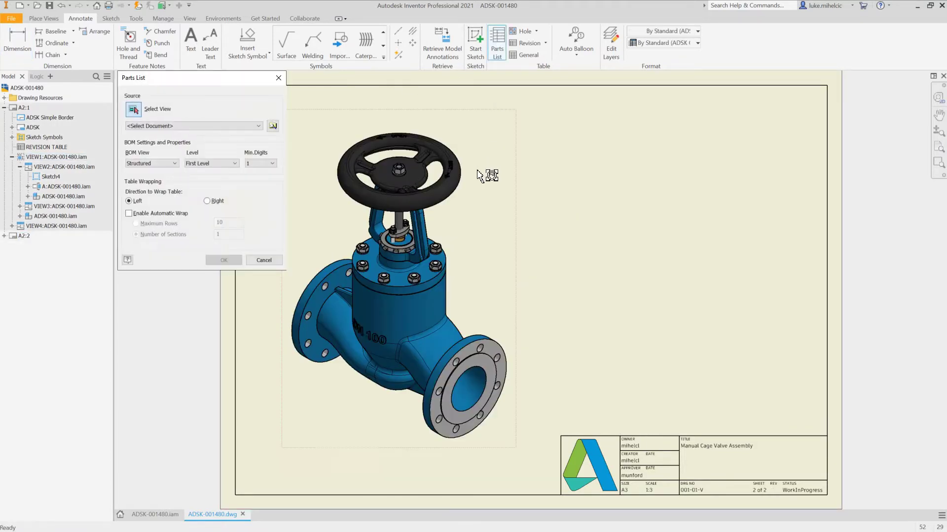
{"action": "left_click", "coordinate": [484, 173]}
{"action": "left_click", "coordinate": [229, 265]}
- Place the parts list top-right, then give the conveyor 6 legs and a chute
{"action": "left_click", "coordinate": [827, 87]}
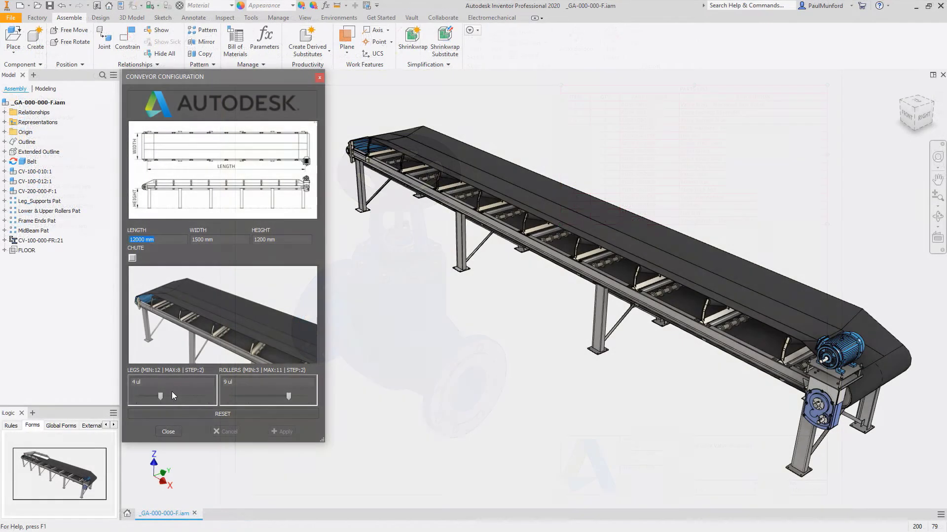
{"action": "left_click_drag", "start_coordinate": [172, 395], "coordinate": [185, 397]}
{"action": "left_click", "coordinate": [280, 432]}
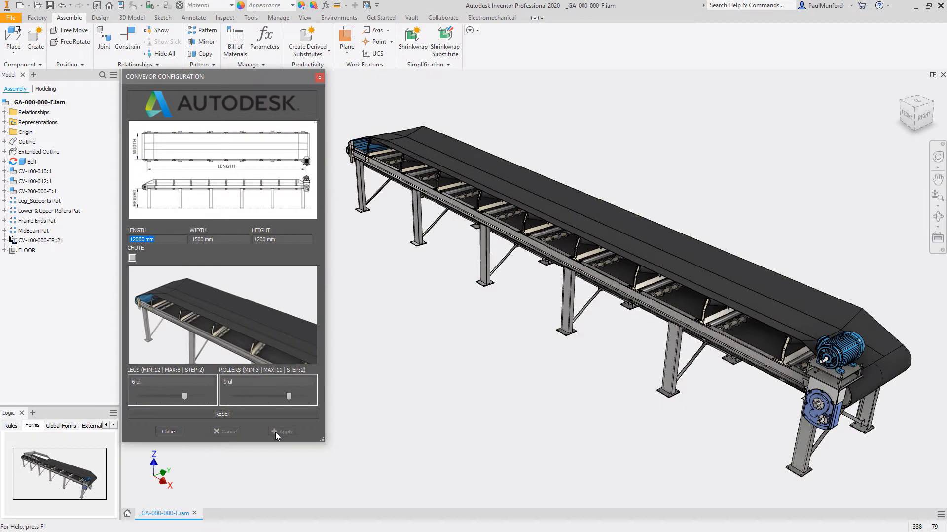
{"action": "left_click", "coordinate": [132, 258]}
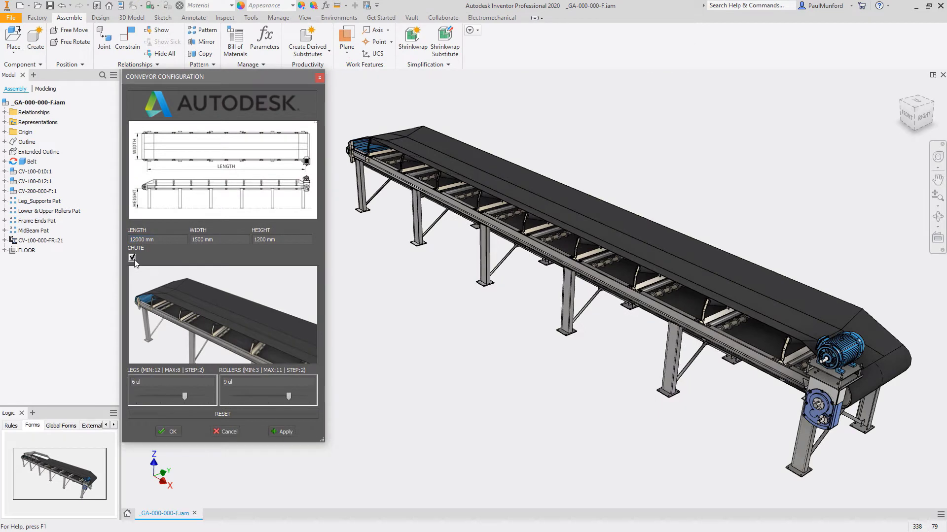
{"action": "left_click", "coordinate": [280, 432]}
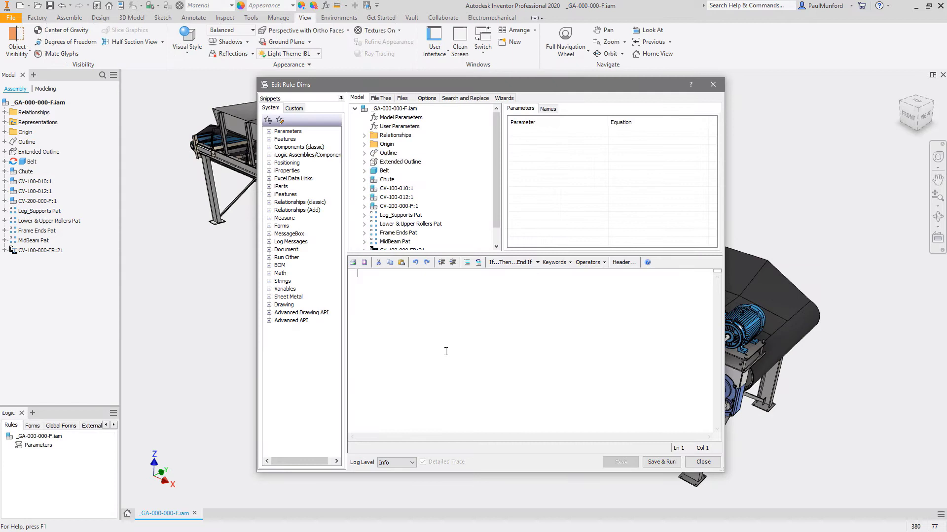
- Write an If Length < ... Then condition on the conveyor's Length parameter
{"action": "left_click", "coordinate": [513, 262]}
{"action": "left_click", "coordinate": [513, 271]}
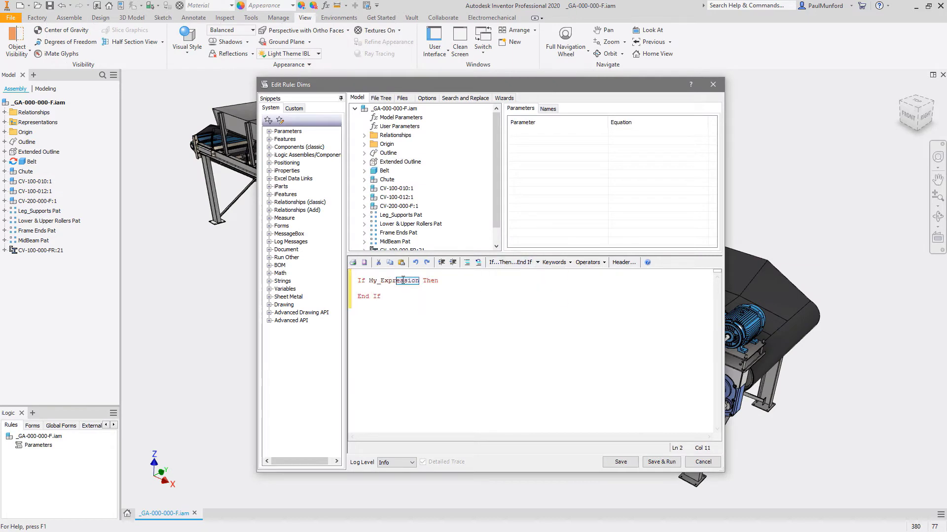
{"action": "left_click", "coordinate": [410, 128]}
{"action": "right_click", "coordinate": [518, 132]}
{"action": "left_click", "coordinate": [541, 141]}
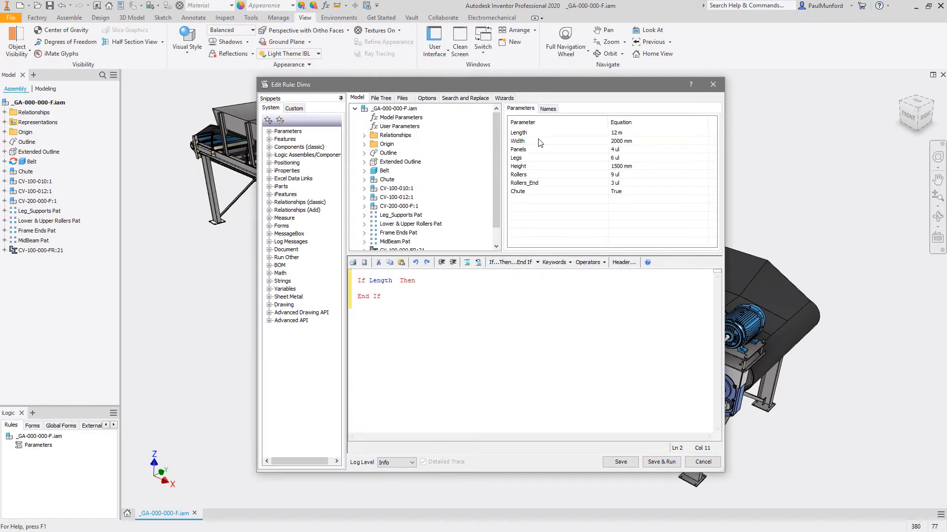
{"action": "left_click", "coordinate": [588, 262]}
{"action": "left_click", "coordinate": [608, 308]}
{"action": "right_click", "coordinate": [369, 277]}
{"action": "left_click", "coordinate": [389, 331]}
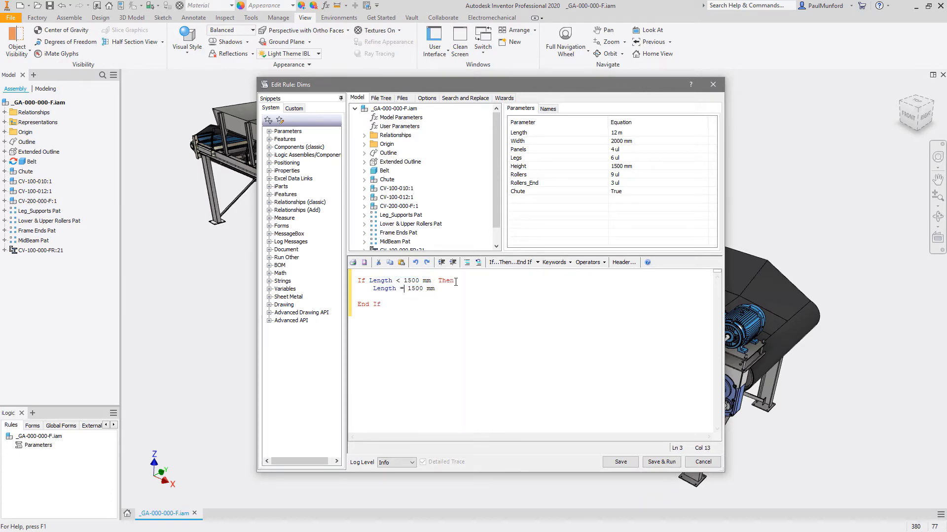
- Add an Else branch to the rule and test it with a 15000 mm length
{"action": "left_click", "coordinate": [510, 262]}
{"action": "left_click", "coordinate": [524, 300]}
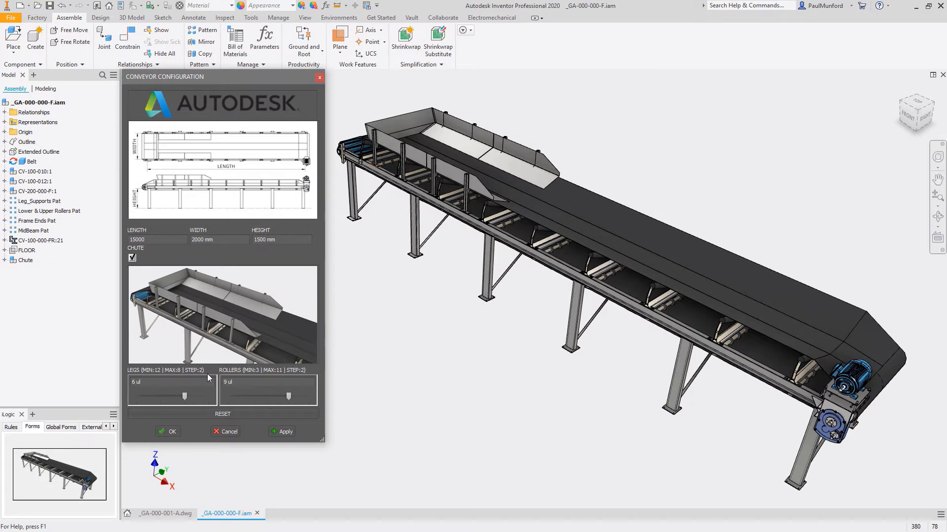
{"action": "left_click", "coordinate": [274, 433]}
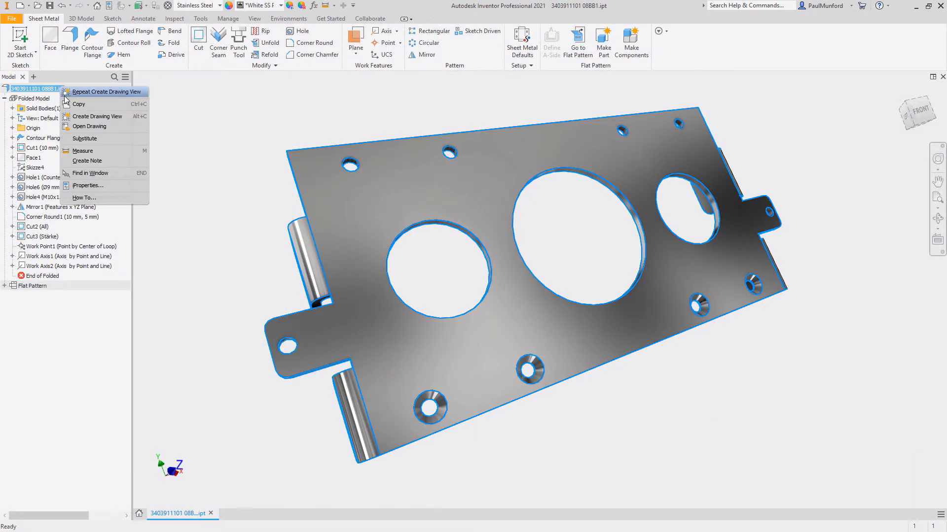
- Create a new drawing from Template SM IPT.dwg using the ADSK IPT SM A1 sheet format
{"action": "left_click", "coordinate": [65, 95]}
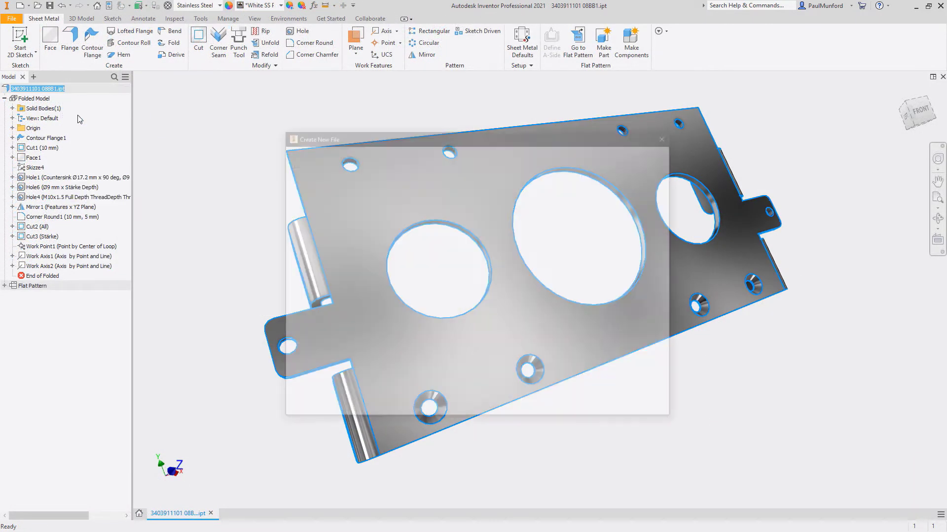
{"action": "left_click", "coordinate": [485, 205]}
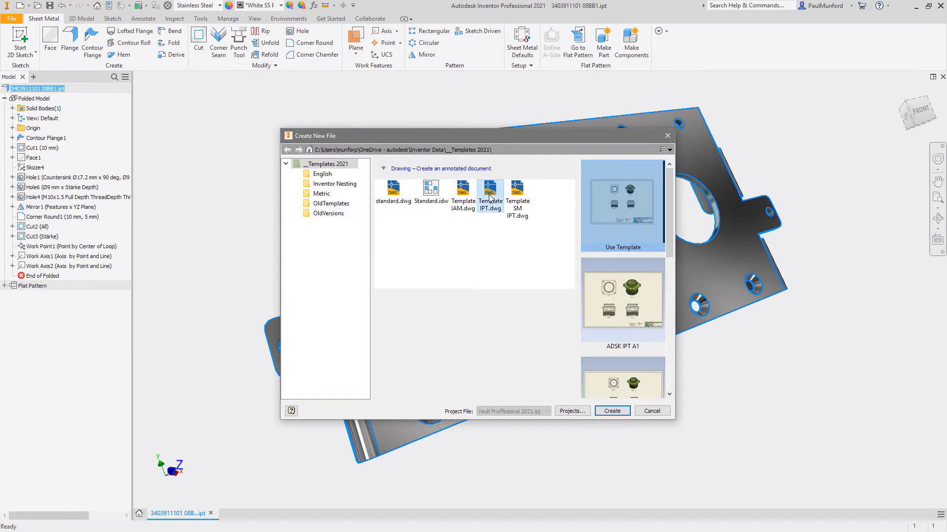
{"action": "left_click", "coordinate": [512, 196]}
{"action": "mouse_move", "coordinate": [670, 198]}
{"action": "left_mouse_down"}
{"action": "mouse_move", "coordinate": [669, 333]}
{"action": "mouse_move", "coordinate": [660, 193]}
{"action": "left_mouse_up"}
{"action": "left_click", "coordinate": [643, 290]}
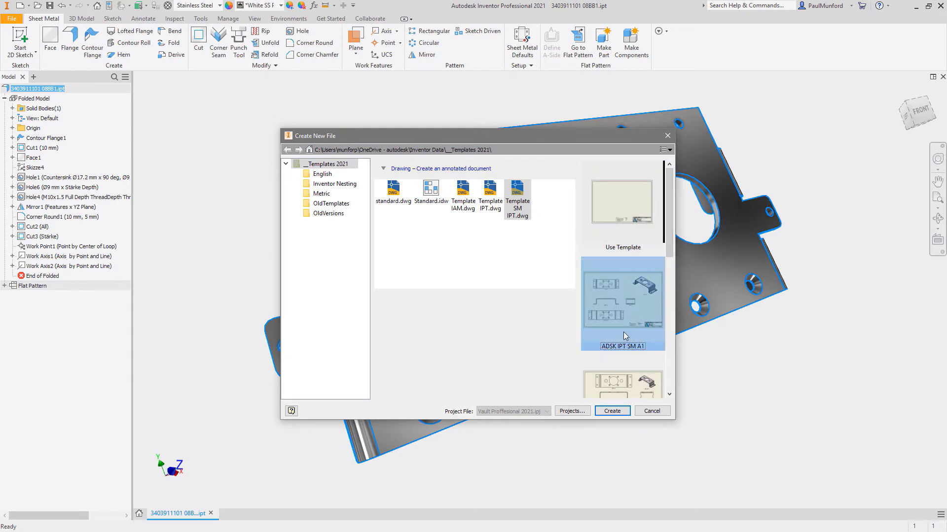
{"action": "left_click", "coordinate": [612, 411]}
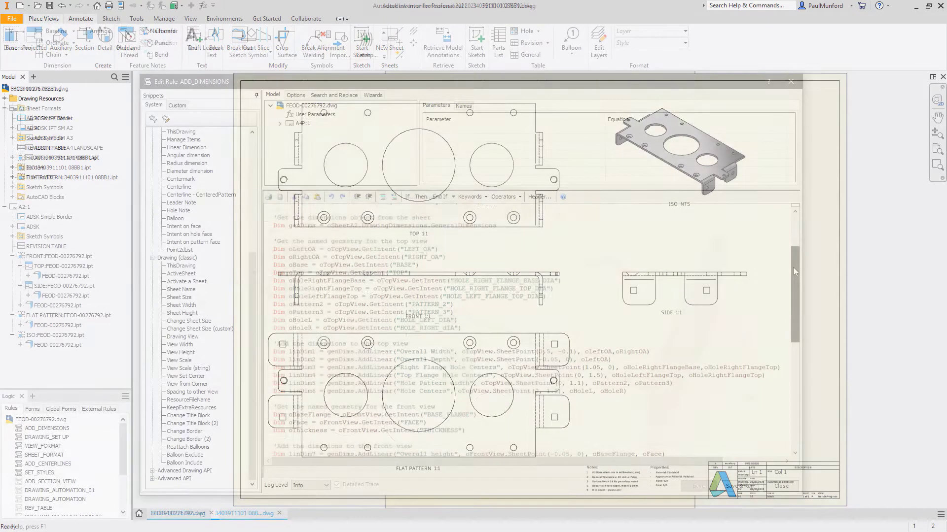
- Close the rule editor and switch the drawing sheet to A2 in the Drawing Configurator
{"action": "left_click_drag", "start_coordinate": [792, 267], "coordinate": [790, 328]}
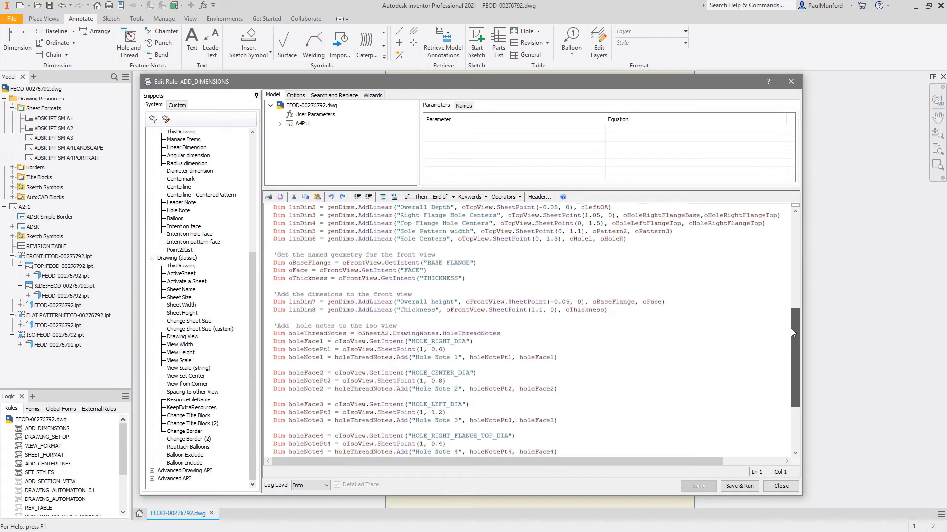
{"action": "left_click", "coordinate": [778, 487]}
{"action": "left_click", "coordinate": [32, 408]}
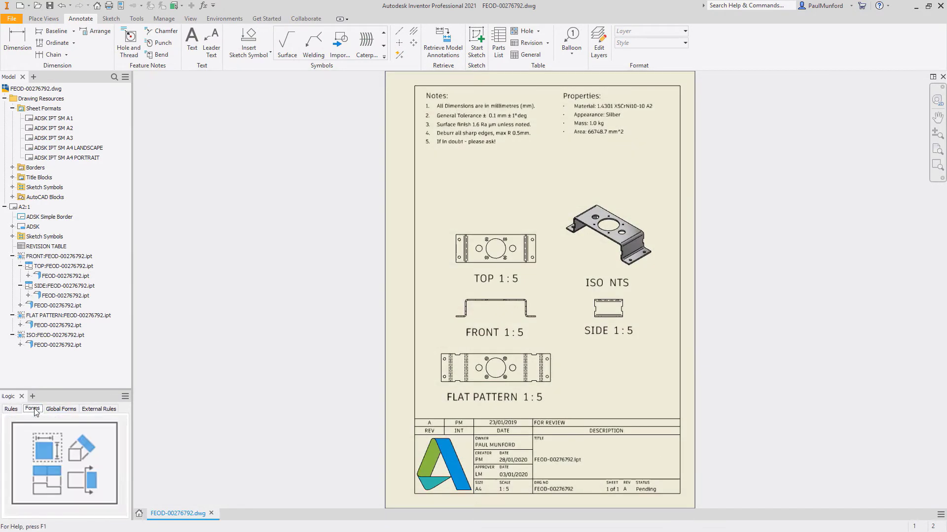
{"action": "left_click", "coordinate": [34, 440]}
{"action": "left_click", "coordinate": [228, 204]}
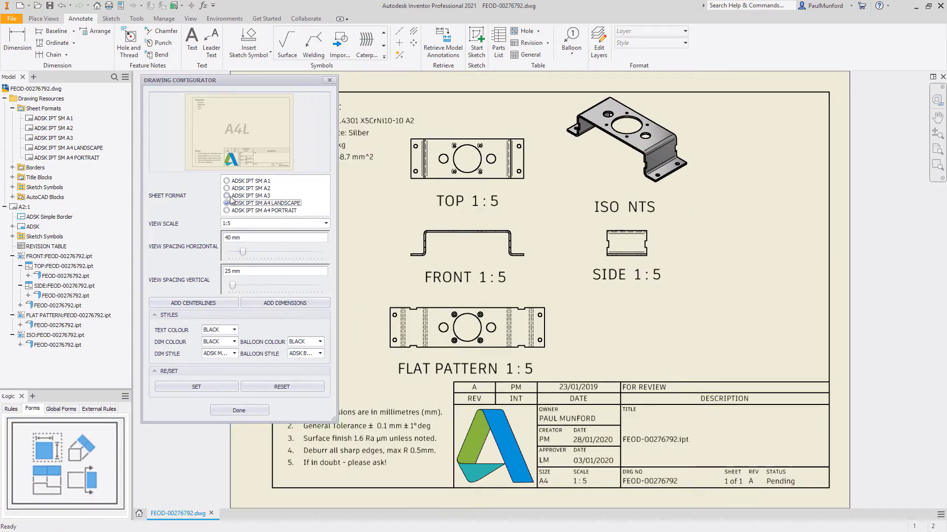
{"action": "left_click", "coordinate": [228, 196]}
{"action": "left_click", "coordinate": [229, 188]}
- Set the view scale to 1:2 and space the views 90 mm horizontally, 60 mm vertically
{"action": "left_click", "coordinate": [260, 228]}
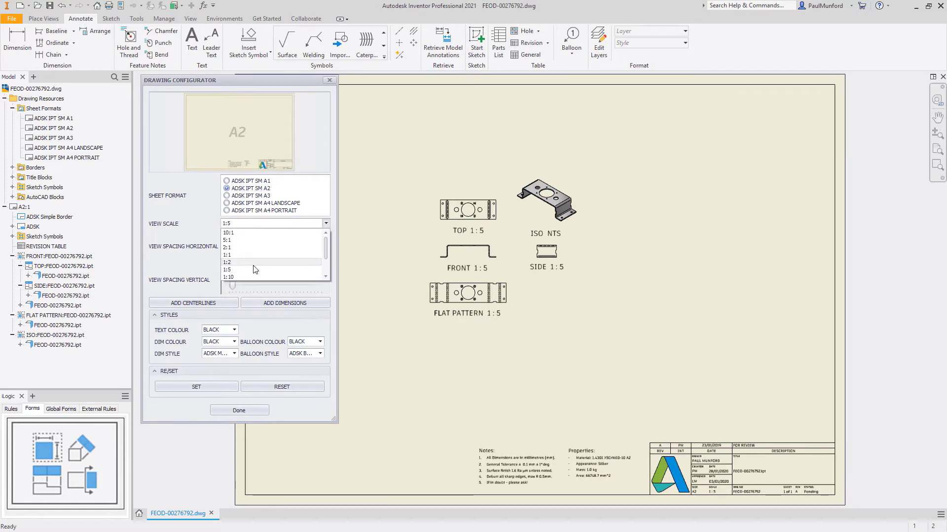
{"action": "left_click", "coordinate": [249, 238]}
{"action": "left_click_drag", "start_coordinate": [244, 251], "coordinate": [279, 252]}
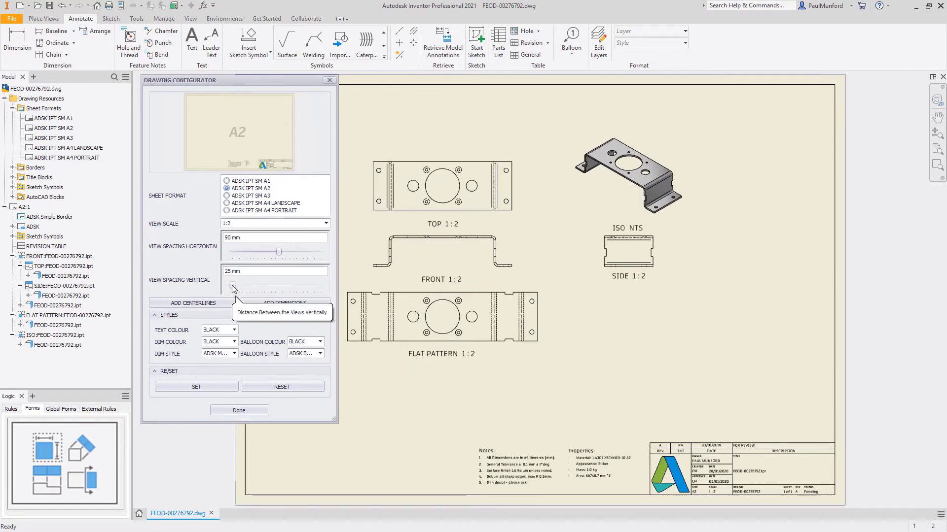
{"action": "left_click_drag", "start_coordinate": [233, 289], "coordinate": [260, 289]}
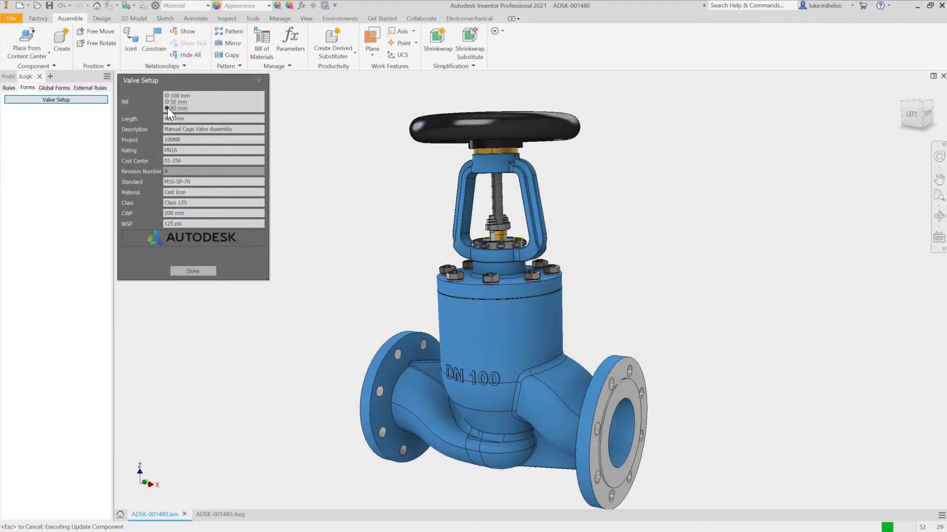
- Close Valve Setup and bring up sheet A2:1 of the ADSK-001480 drawing
{"action": "left_click", "coordinate": [199, 270]}
{"action": "left_click", "coordinate": [228, 514]}
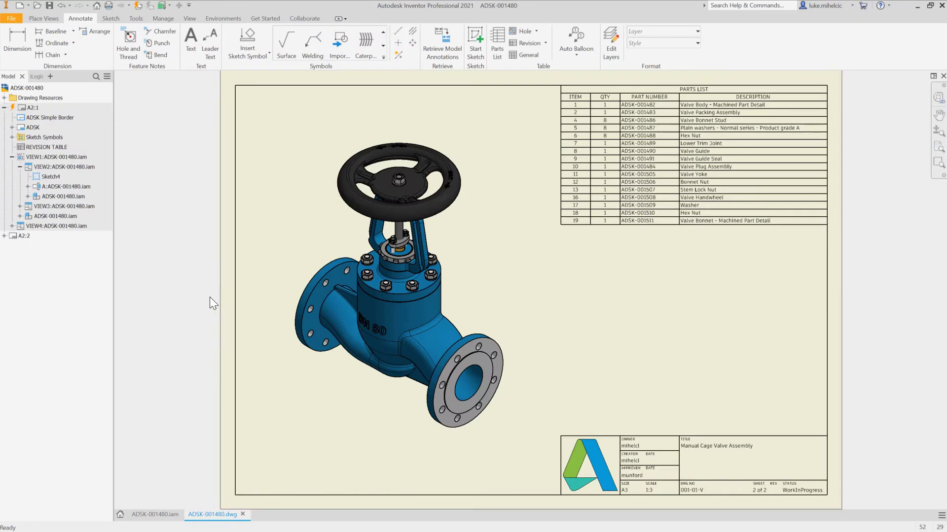
{"action": "double_click", "coordinate": [27, 105]}
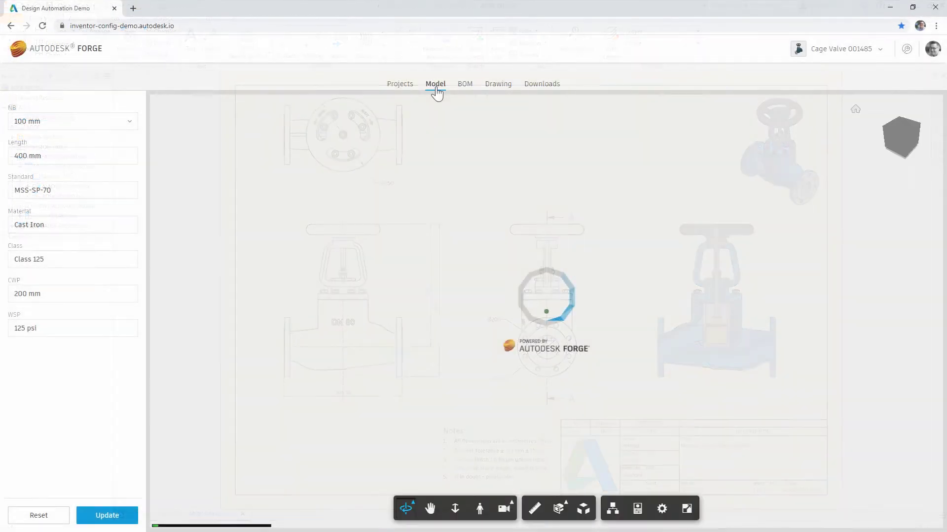
- Rebuild the cage valve with an 80 mm nominal bore
{"action": "left_click_drag", "start_coordinate": [516, 344], "coordinate": [546, 307]}
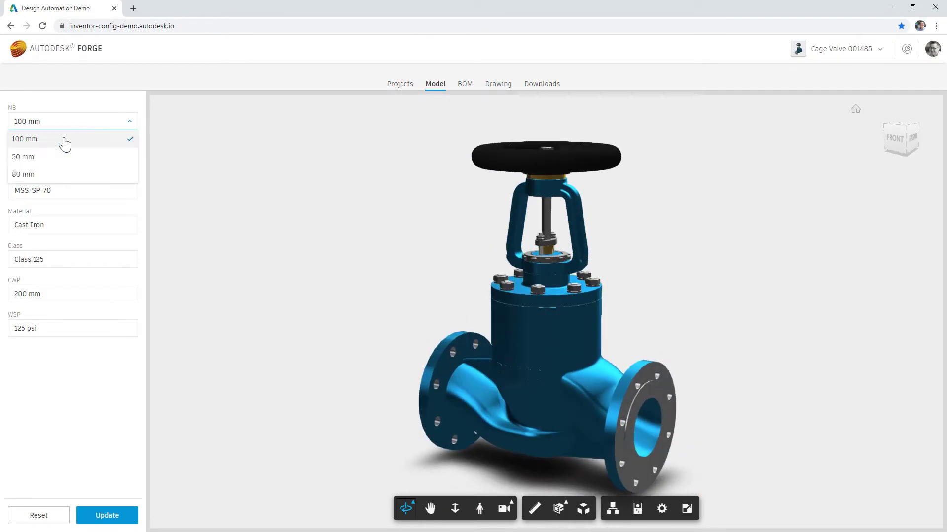
{"action": "left_click", "coordinate": [23, 175]}
{"action": "left_click", "coordinate": [112, 516]}
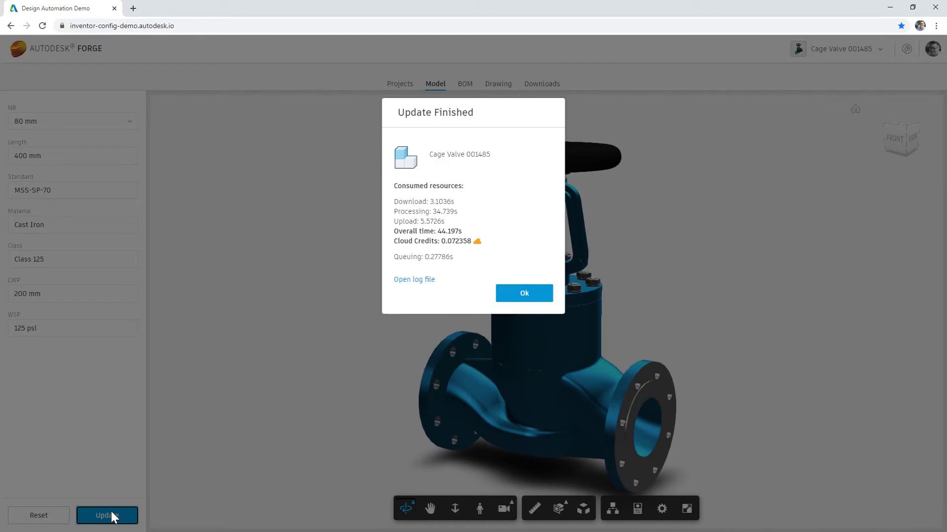
{"action": "left_click", "coordinate": [527, 294]}
- Review the updated valve's bill of materials and generated drawing, up to the second sheet
{"action": "left_click", "coordinate": [465, 85]}
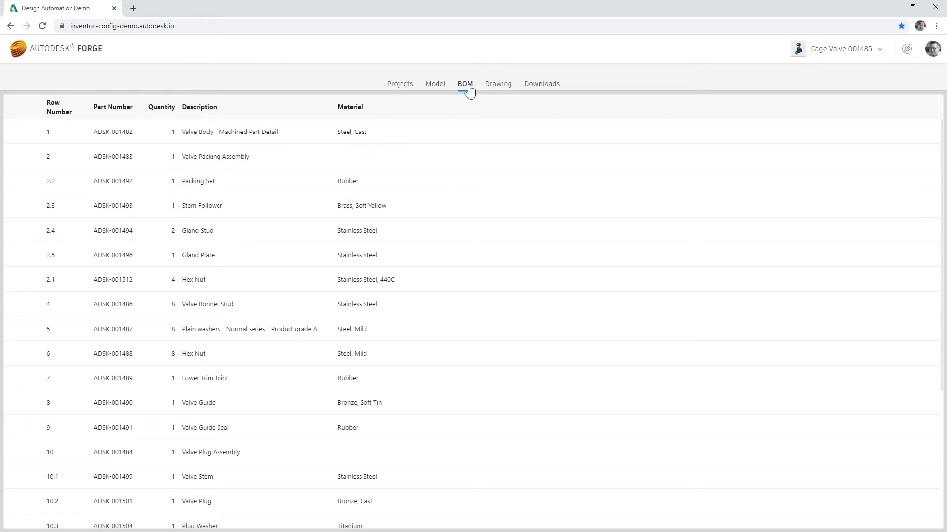
{"action": "scroll", "coordinate": [317, 267], "scroll_direction": "down", "scroll_amount": 2}
{"action": "scroll", "coordinate": [317, 269], "scroll_direction": "up", "scroll_amount": 3}
{"action": "left_click", "coordinate": [498, 84]}
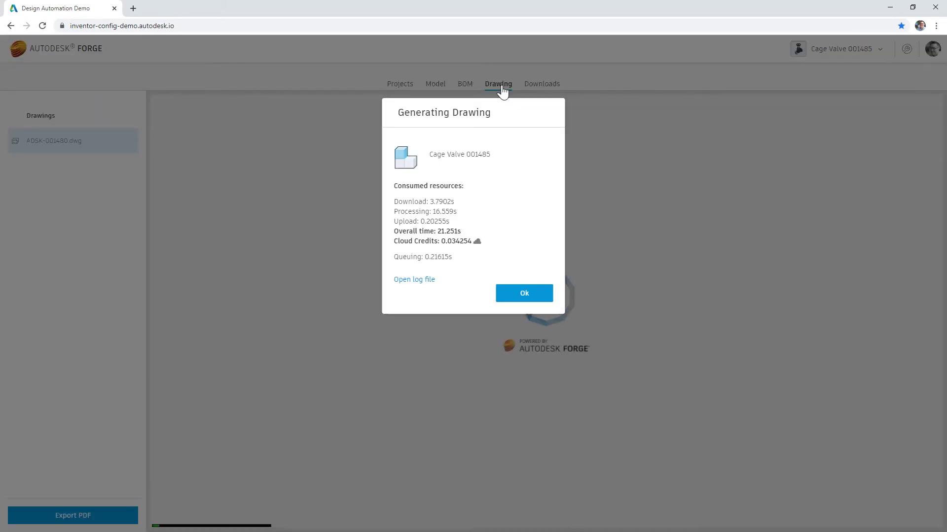
{"action": "left_click", "coordinate": [524, 295]}
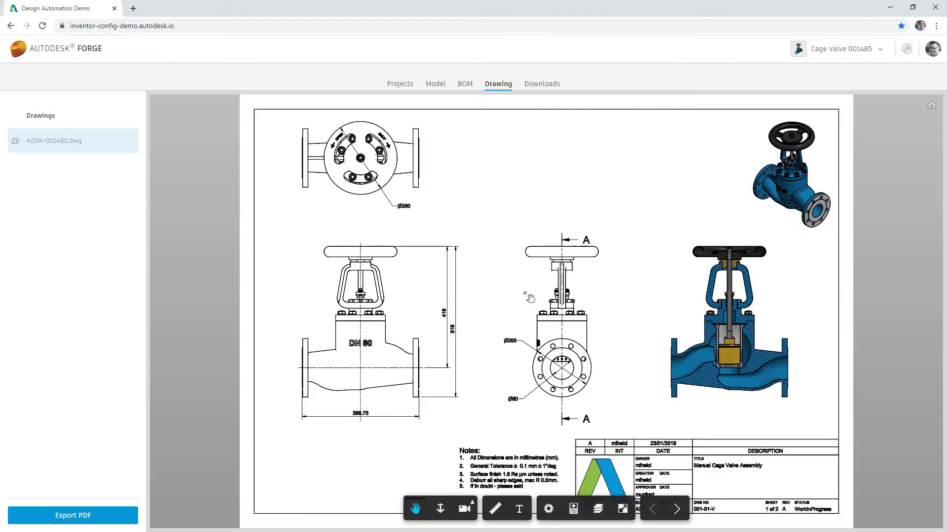
{"action": "scroll", "coordinate": [535, 408], "scroll_direction": "up", "scroll_amount": 5}
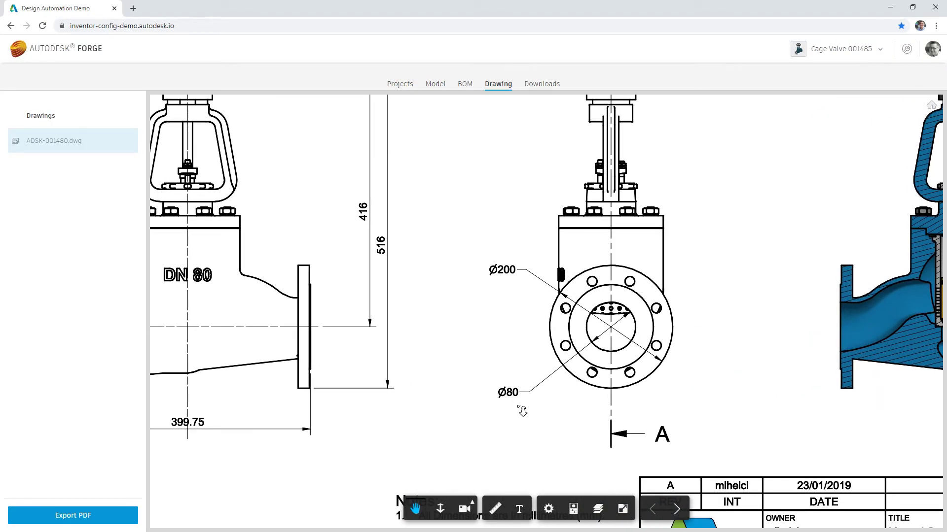
{"action": "left_click", "coordinate": [678, 510]}
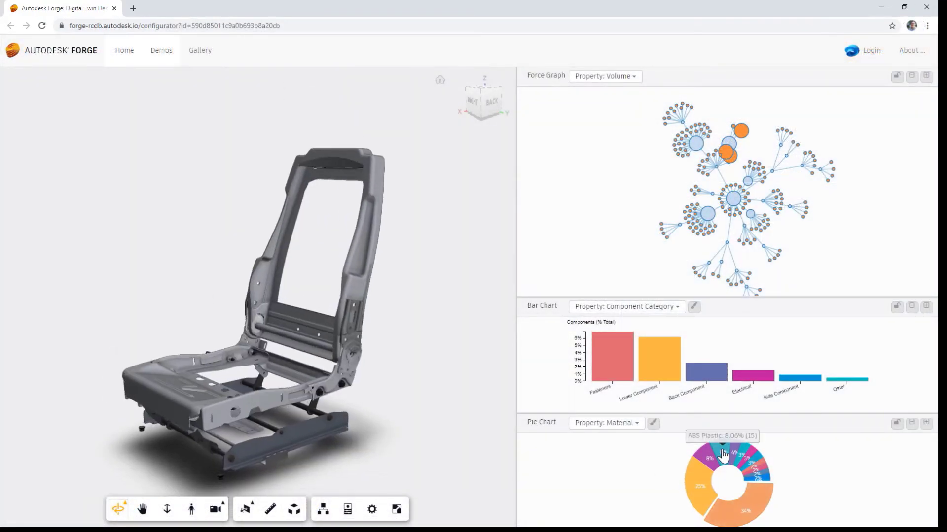
- Isolate ABS Plastic parts, grey tray, seat back, wire rods and wire mesh via the charts
{"action": "left_click", "coordinate": [722, 453]}
{"action": "left_click", "coordinate": [708, 216]}
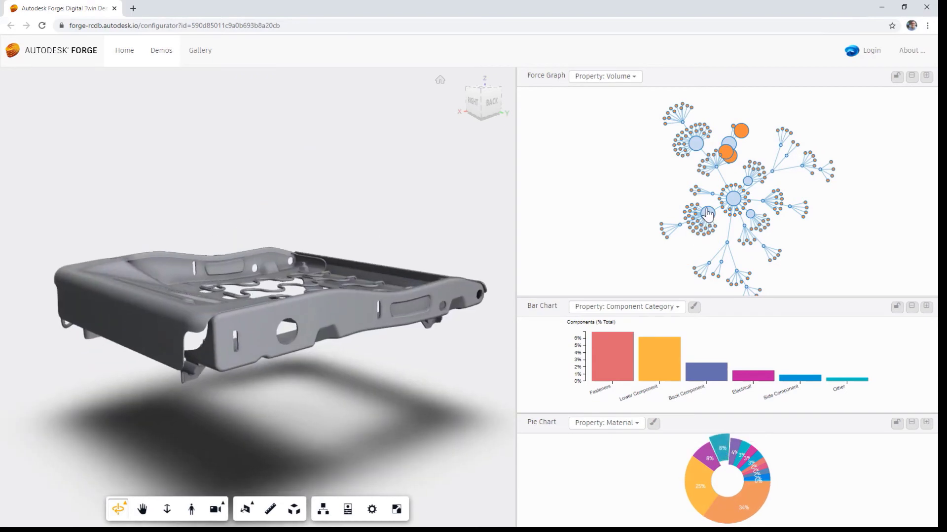
{"action": "left_click", "coordinate": [696, 145]}
{"action": "left_click", "coordinate": [682, 123]}
{"action": "left_click", "coordinate": [729, 144]}
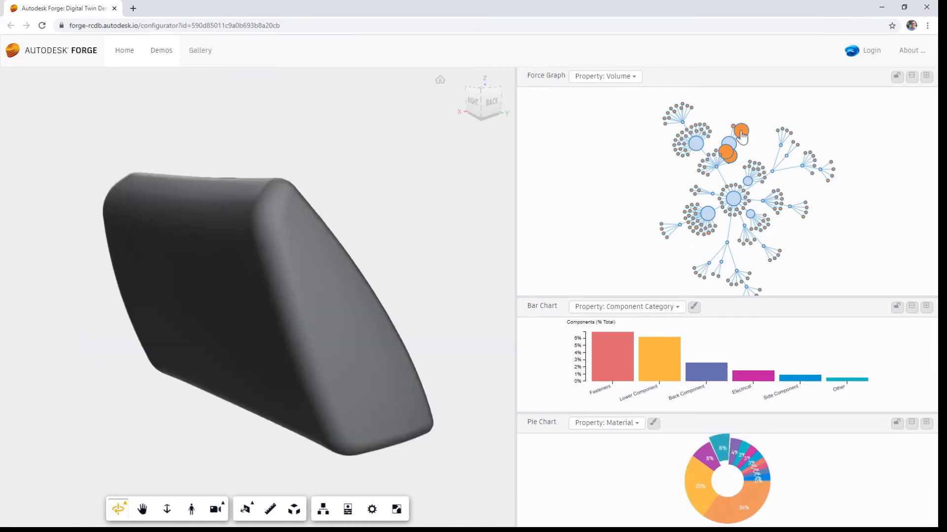
{"action": "left_click", "coordinate": [708, 214]}
{"action": "left_click", "coordinate": [680, 226]}
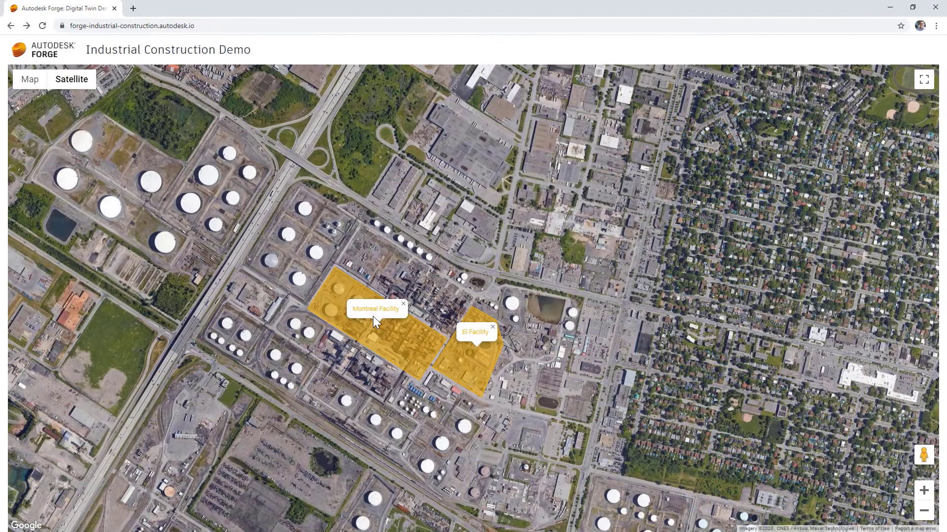
- Open the Montreal facility, show area 503 steel and hide area 501 piping, equipment, electrical
{"action": "left_click", "coordinate": [373, 315]}
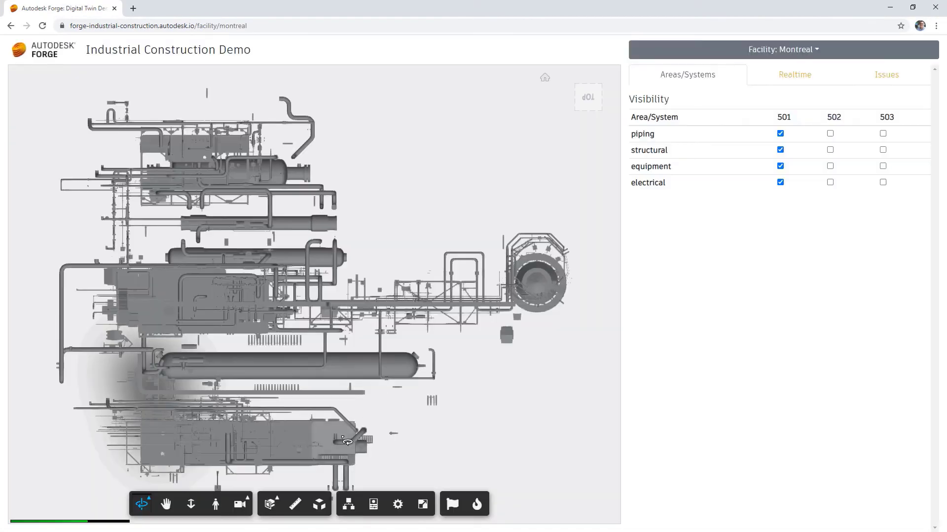
{"action": "left_click", "coordinate": [882, 149]}
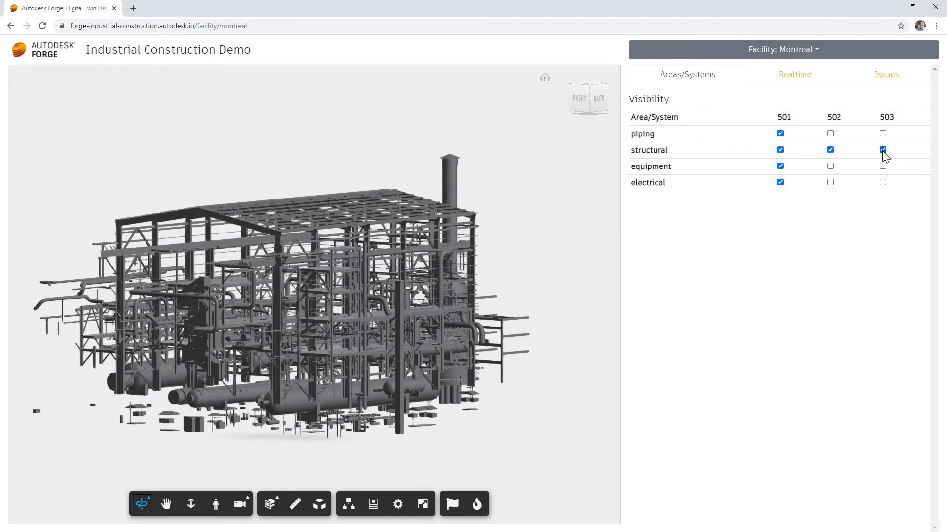
{"action": "left_click", "coordinate": [780, 133]}
{"action": "left_click", "coordinate": [780, 166]}
{"action": "left_click", "coordinate": [779, 182]}
- Hide structural steel for areas 501, 502 and 503, then view realtime charts and facility issues
{"action": "left_click_drag", "start_coordinate": [341, 340], "coordinate": [417, 349]}
{"action": "left_click", "coordinate": [780, 149]}
{"action": "left_click", "coordinate": [830, 150]}
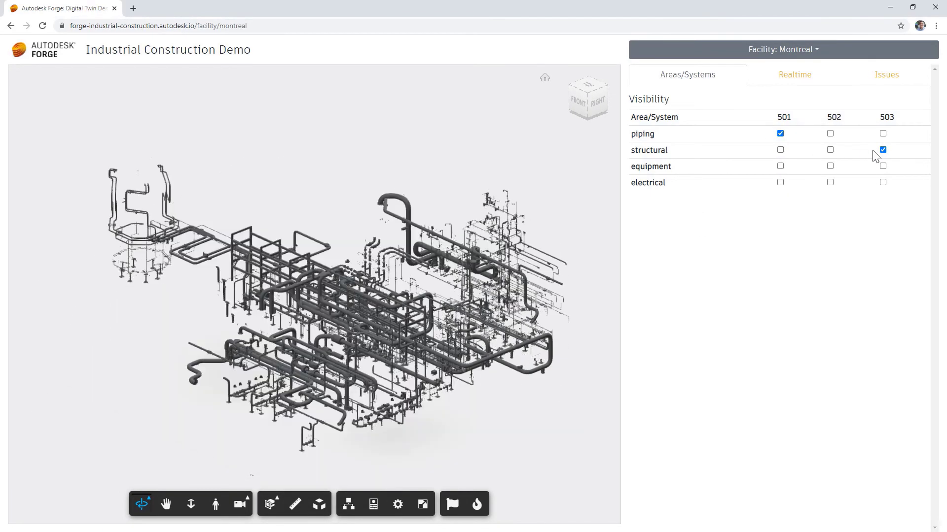
{"action": "left_click", "coordinate": [882, 150]}
{"action": "left_click", "coordinate": [792, 82]}
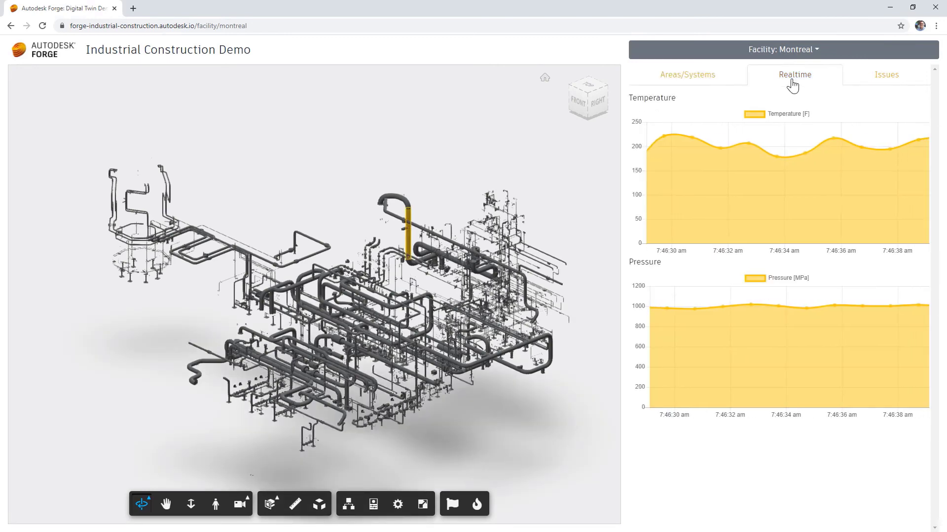
{"action": "left_click", "coordinate": [883, 79]}
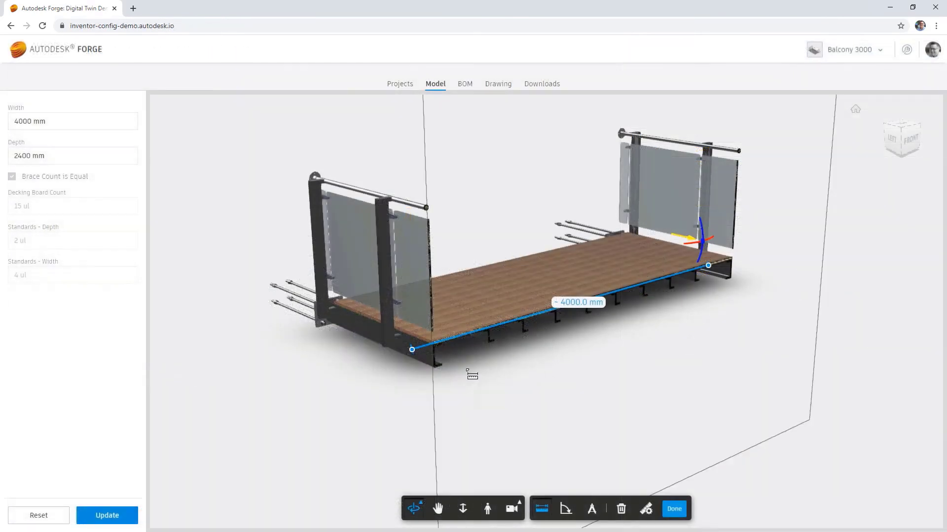
- Finish measuring, review the Balcony 3000 BOM and drawing sheets, and download it as RFA
{"action": "left_click", "coordinate": [681, 510]}
{"action": "left_click", "coordinate": [469, 84]}
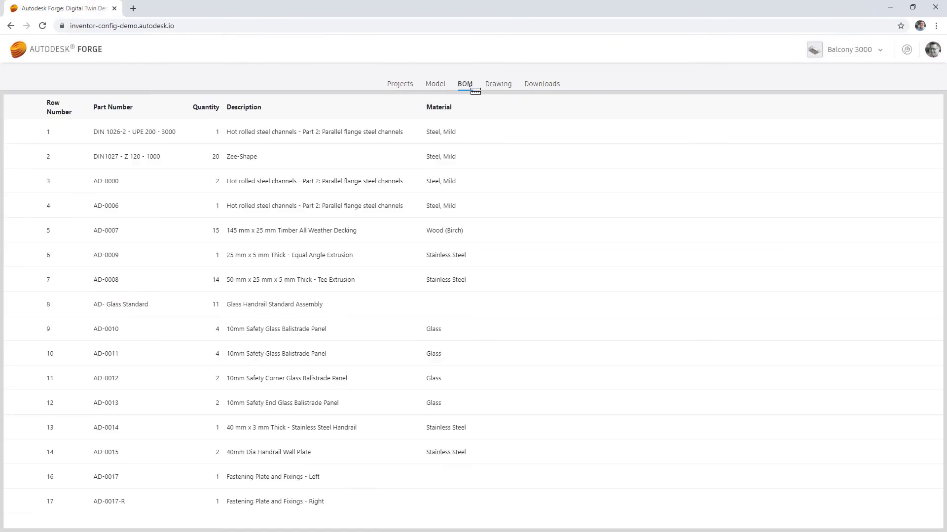
{"action": "left_click", "coordinate": [499, 85]}
{"action": "left_click", "coordinate": [677, 509]}
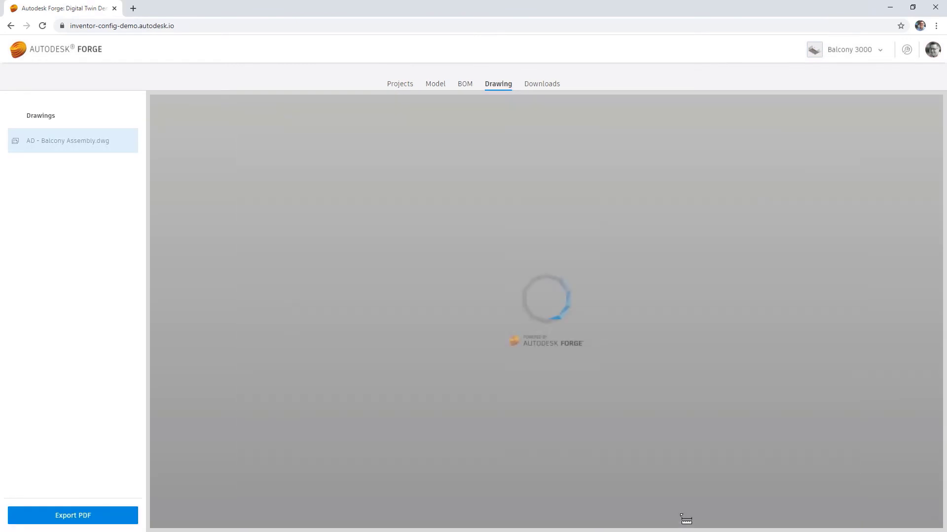
{"action": "left_click", "coordinate": [542, 84]}
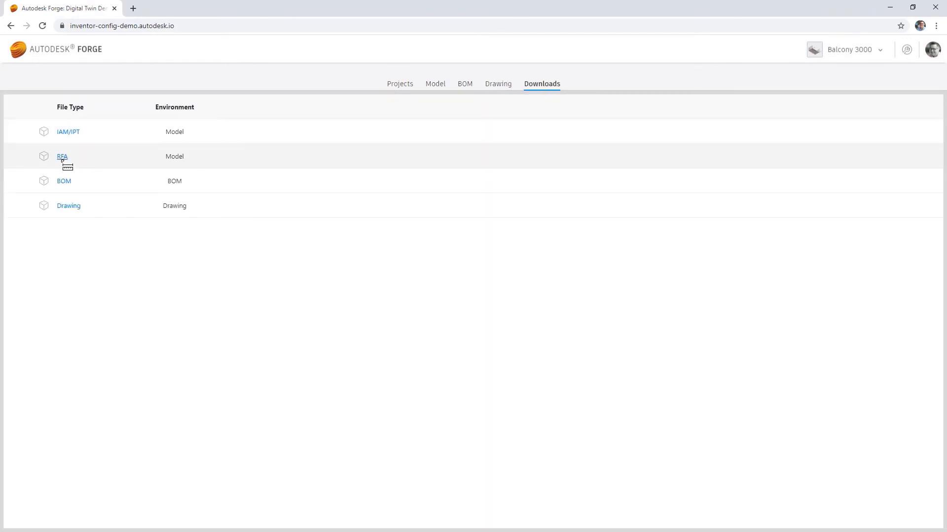
{"action": "left_click", "coordinate": [62, 156]}
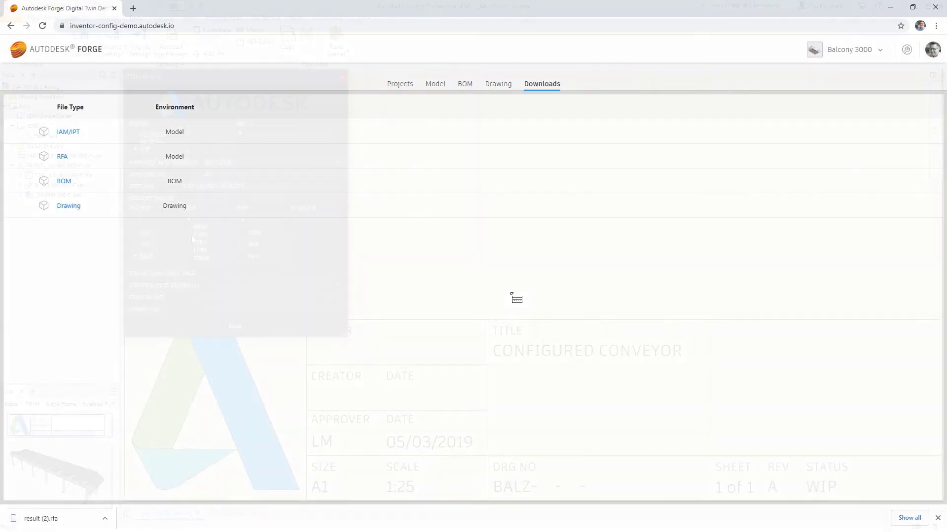
- Enter the title block date and creator, space views 60 mm vertically, and add centerlines and dimensions
{"action": "left_click", "coordinate": [228, 298]}
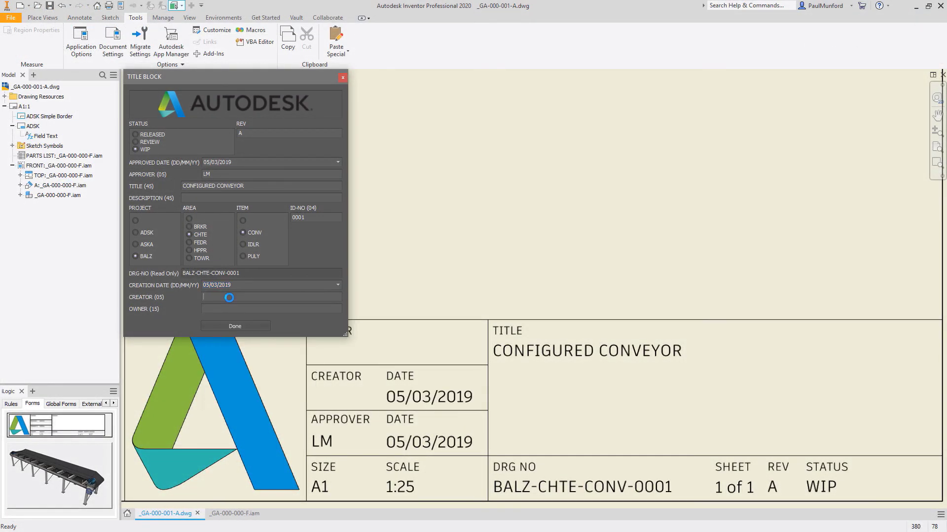
{"action": "left_click", "coordinate": [229, 308]}
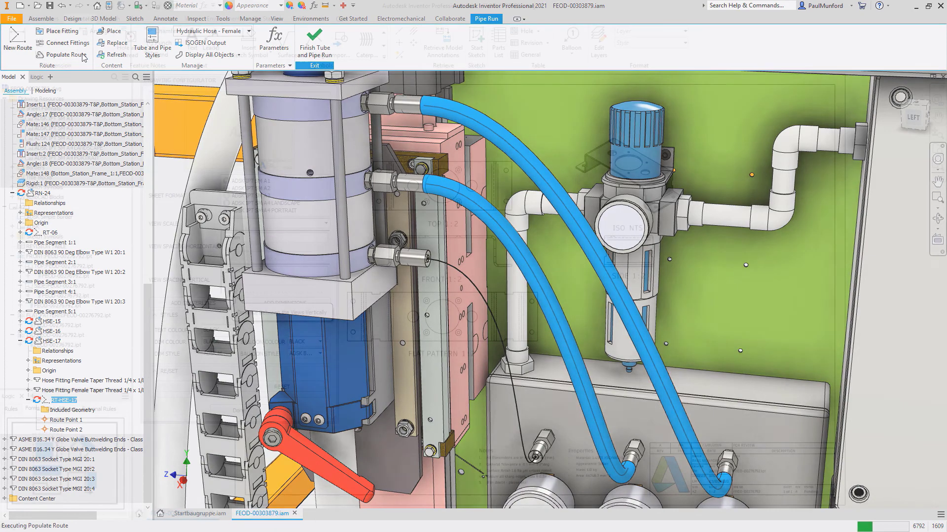
{"action": "left_click_drag", "start_coordinate": [234, 288], "coordinate": [257, 286]}
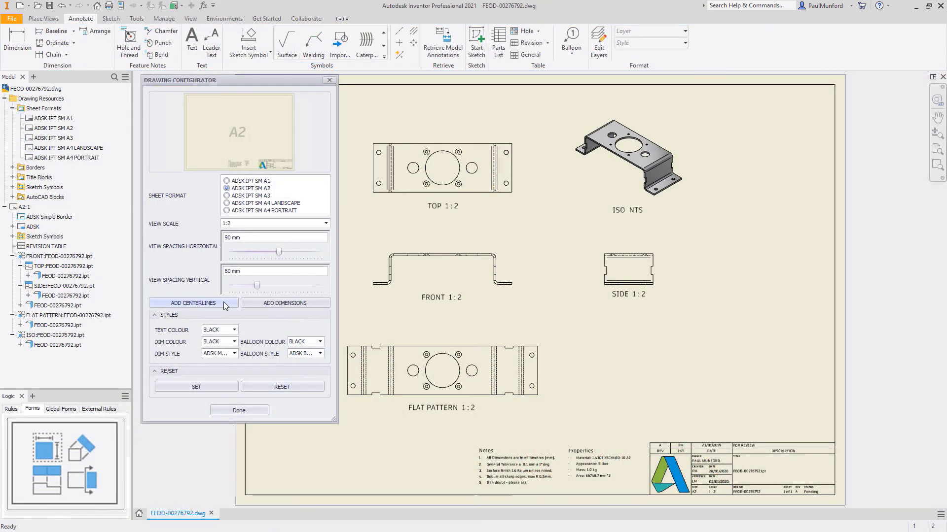
{"action": "left_click", "coordinate": [224, 302]}
{"action": "left_click", "coordinate": [258, 303]}
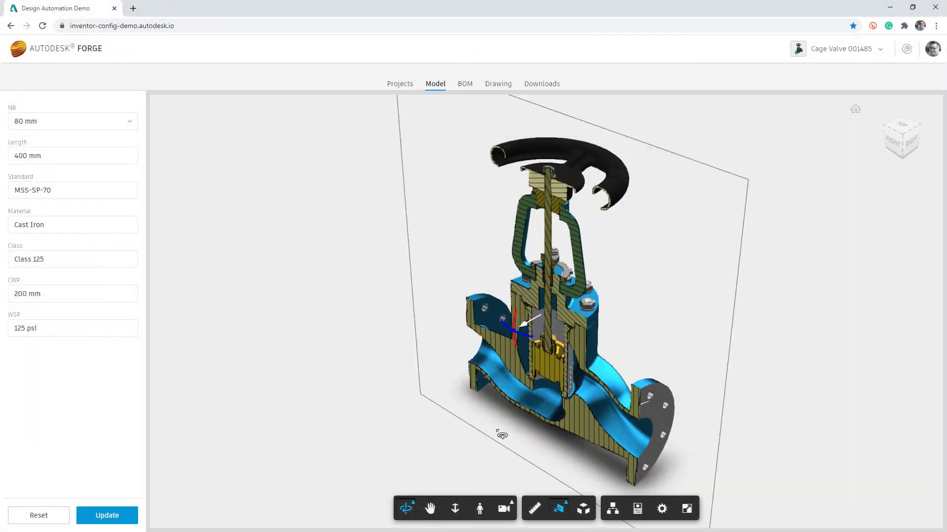
{"action": "left_click_drag", "start_coordinate": [500, 433], "coordinate": [743, 420]}
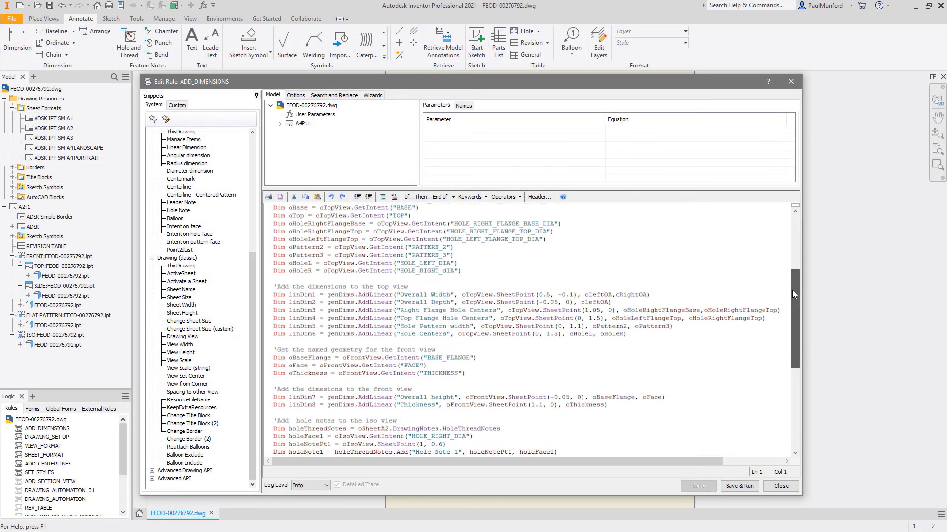
{"action": "left_click_drag", "start_coordinate": [793, 294], "coordinate": [790, 319]}
{"action": "left_click_drag", "start_coordinate": [790, 318], "coordinate": [791, 328]}
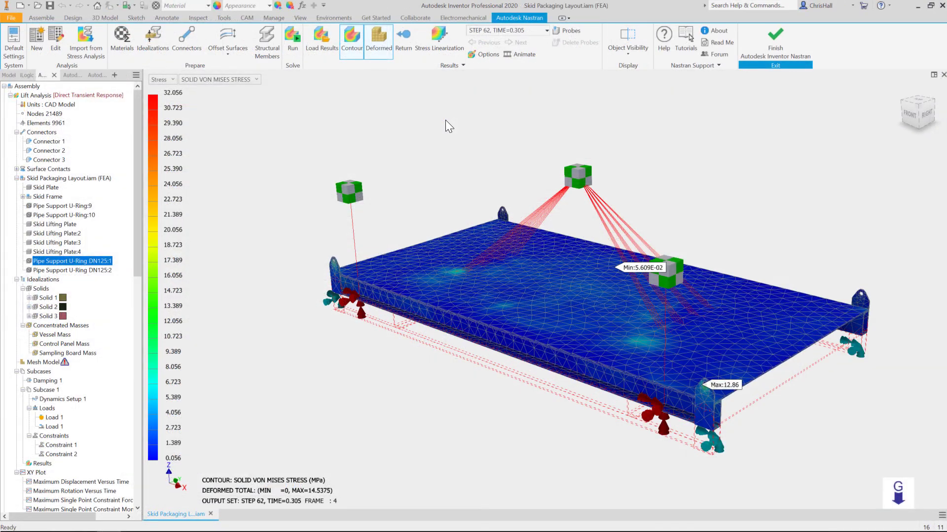